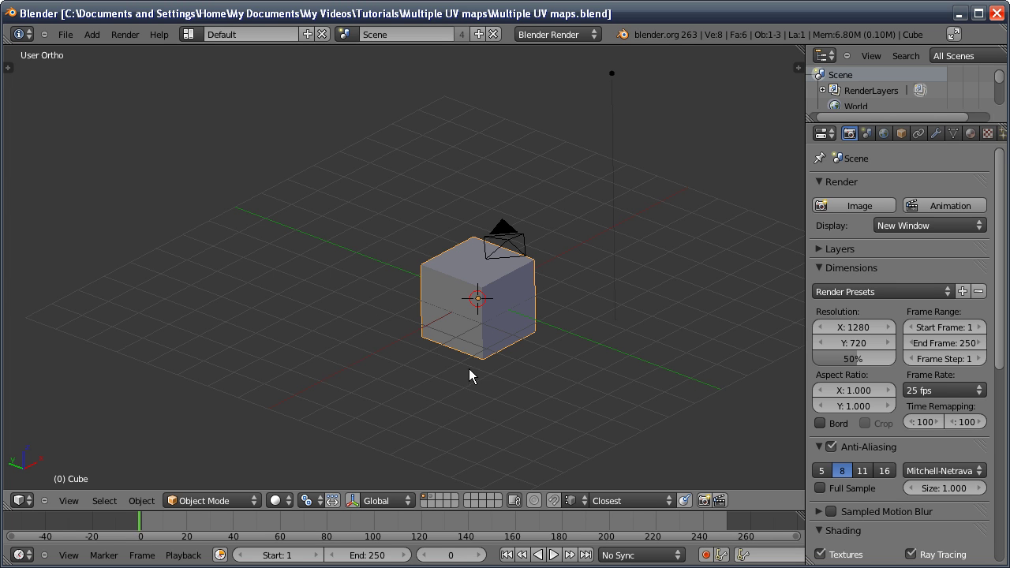
middle_click_drag(479, 374, 516, 370)
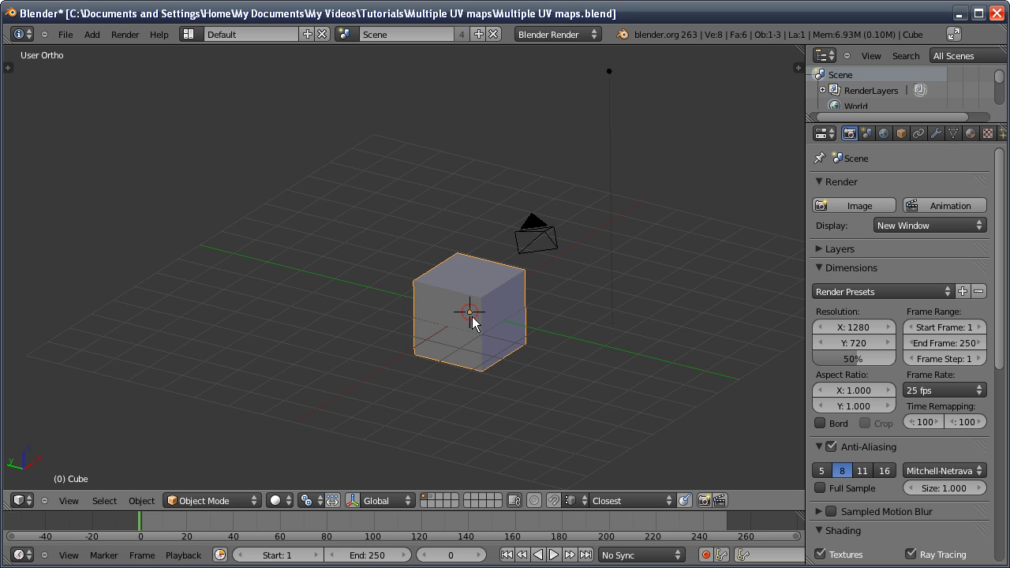
key("n")
key("n")
key("n")
key("n")
Step: Split the 3D view, turn the new area into a UV/Image Editor and unlink the Render Result image
left_click_drag(8, 505, 331, 479)
left_click(22, 502)
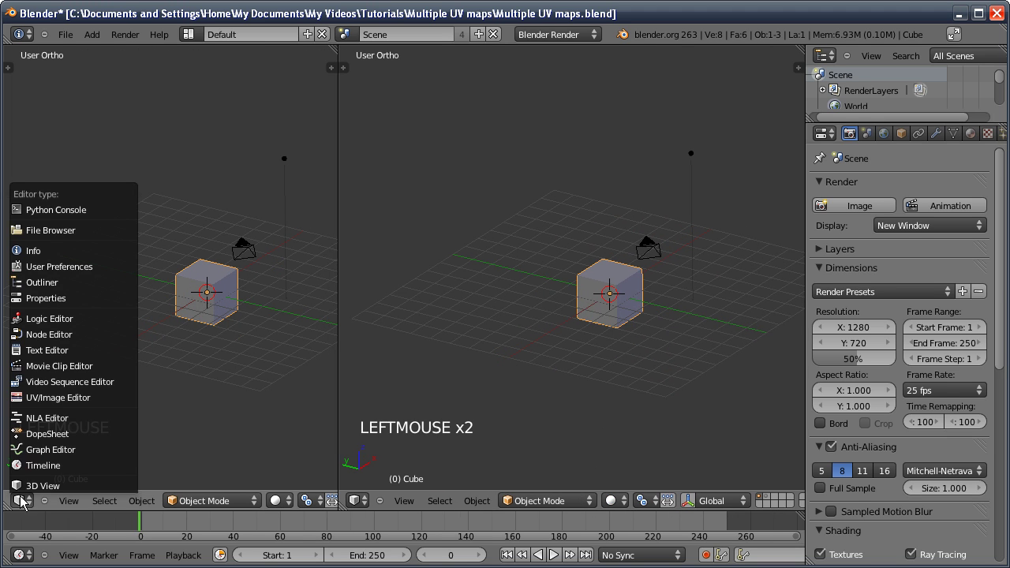
left_click(51, 397)
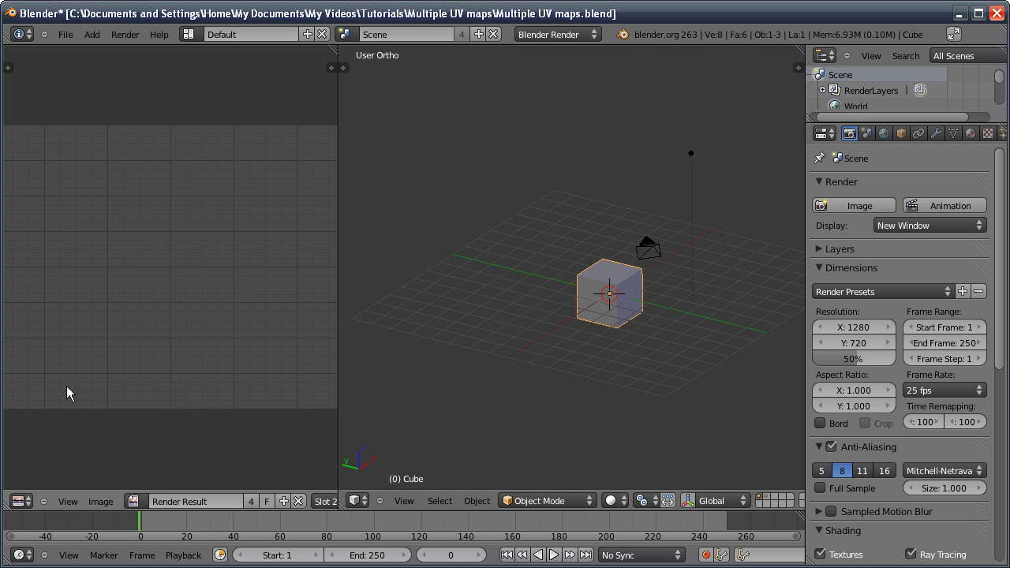
left_click(298, 501)
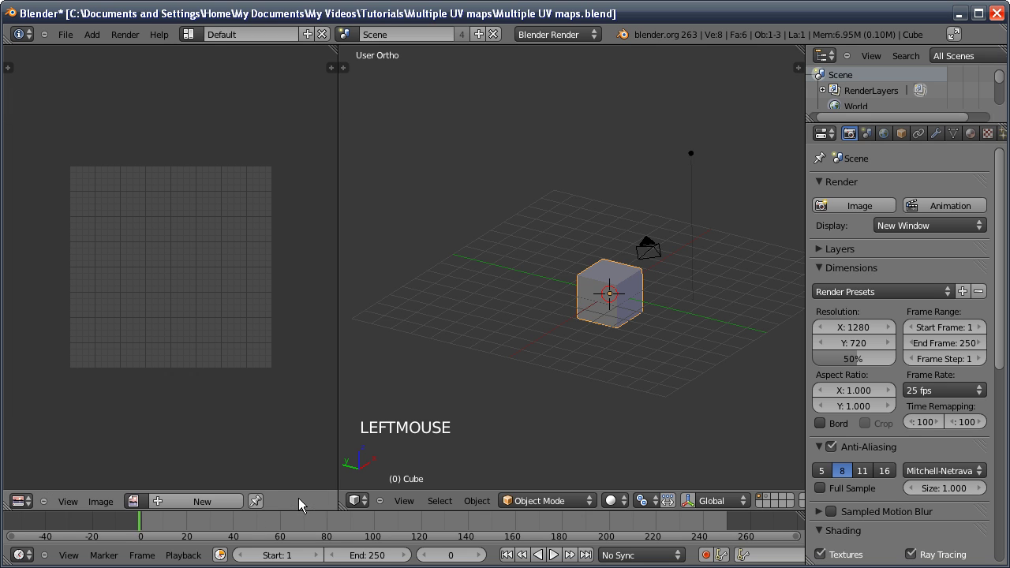
Step: Enter Edit Mode on the cube and unwrap all its faces with Smart UV Project at an angle limit of 66
middle_click_drag(602, 324, 476, 338, "ctrl")
key("Tab")
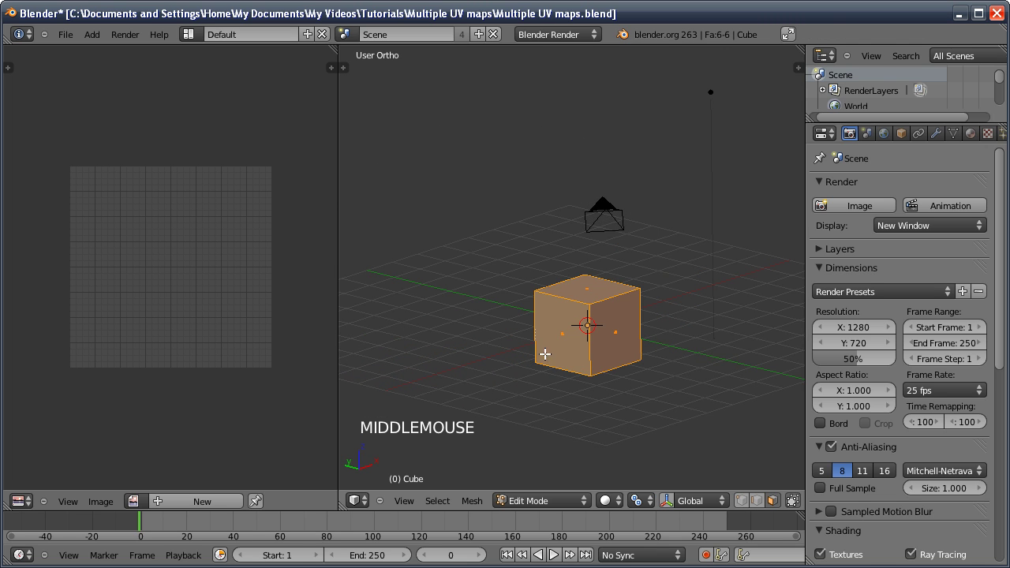
key("u")
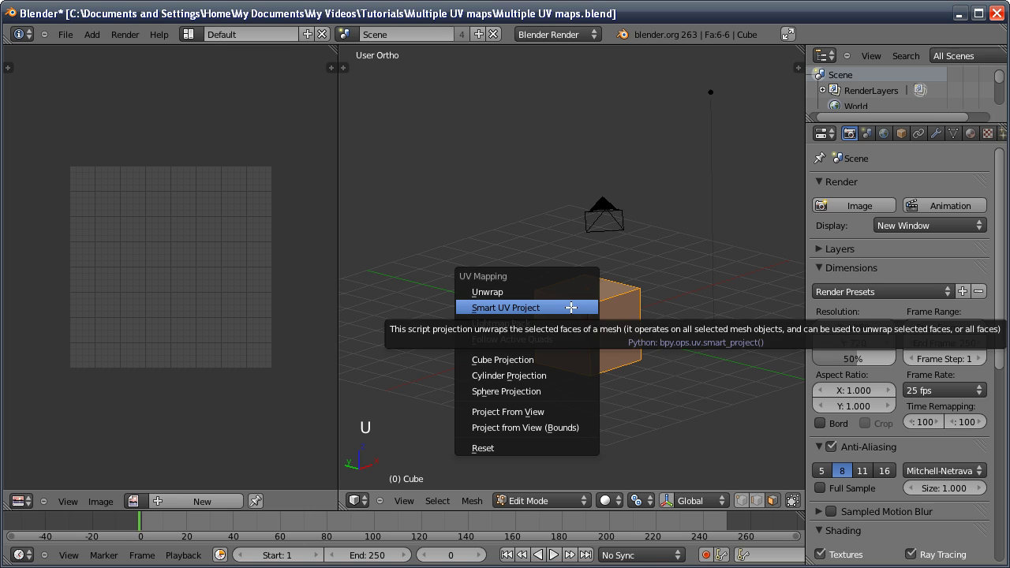
left_click(570, 308)
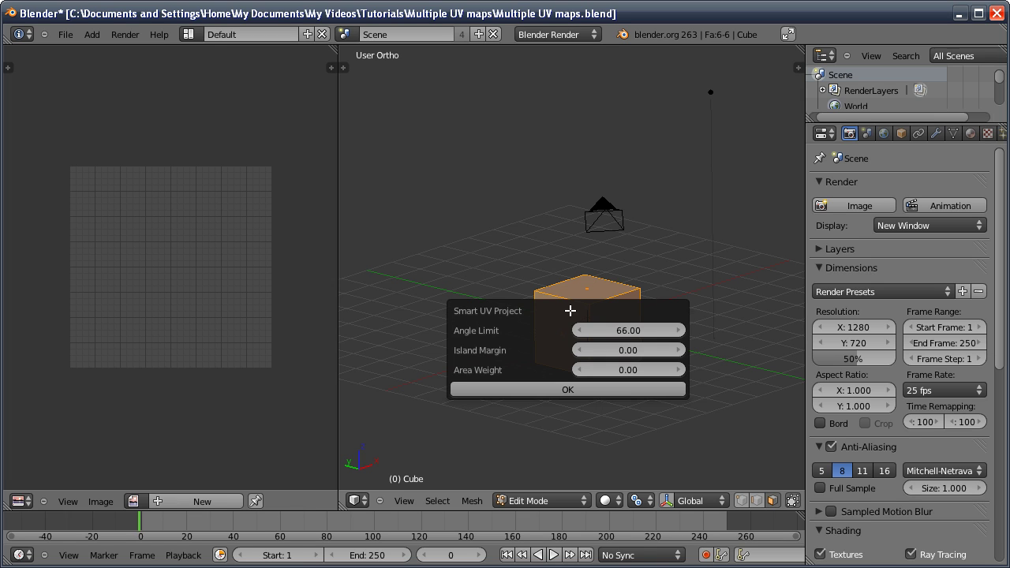
left_click(559, 387)
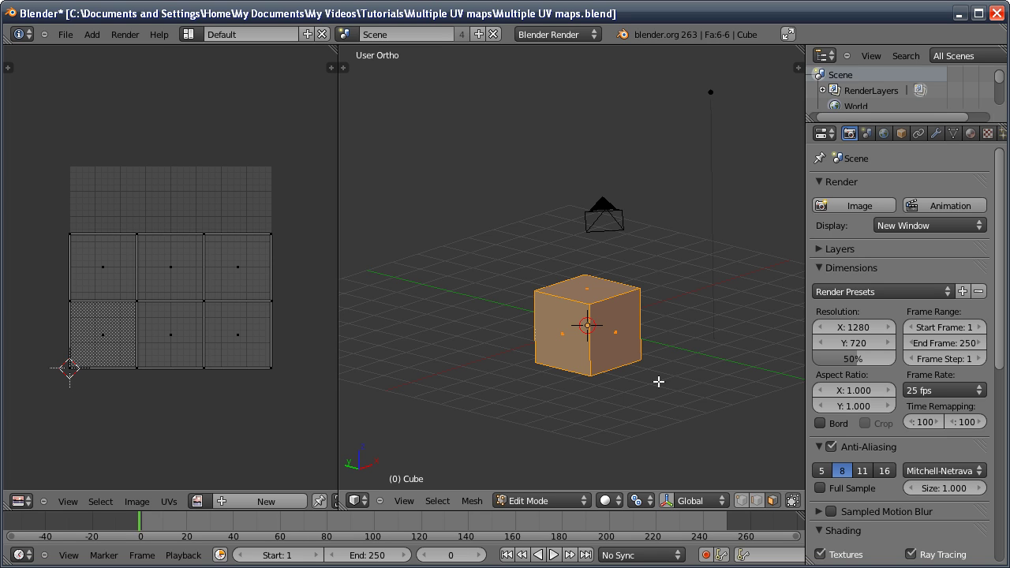
Step: Add a second UV map to the cube's mesh and reset its UVs so every face fills the UV square
left_click(954, 133)
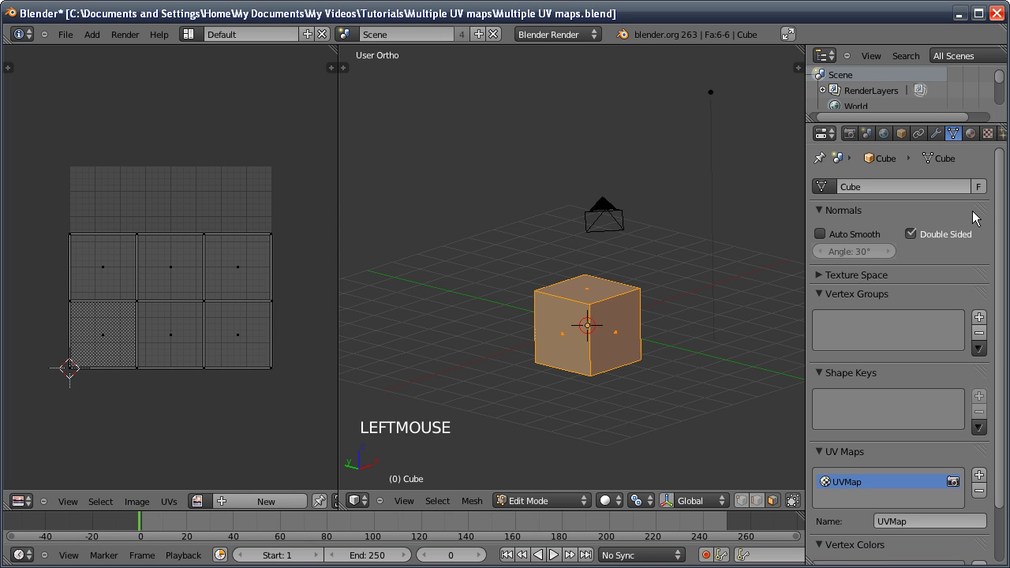
left_click_drag(999, 289, 996, 359)
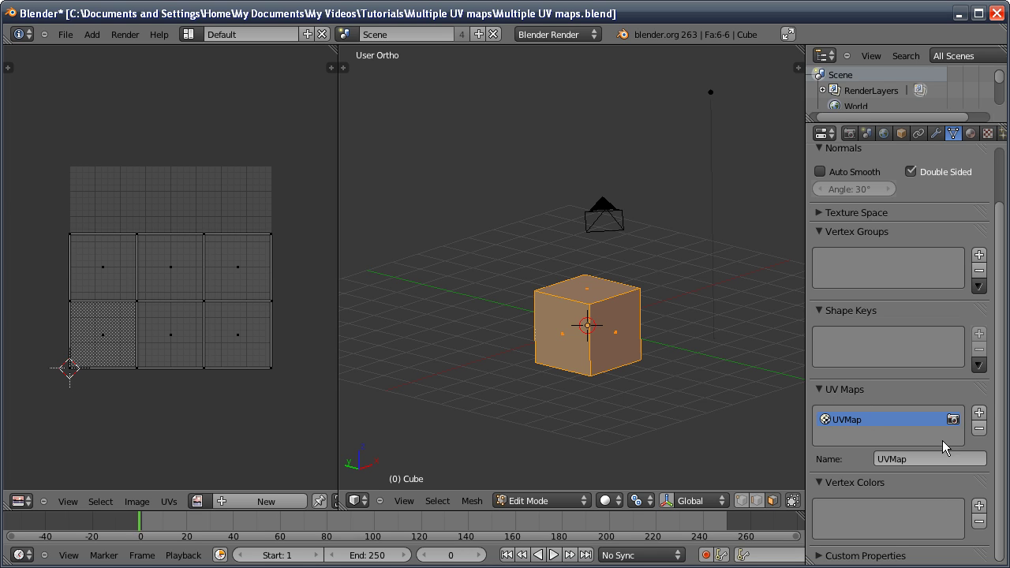
left_click(979, 414)
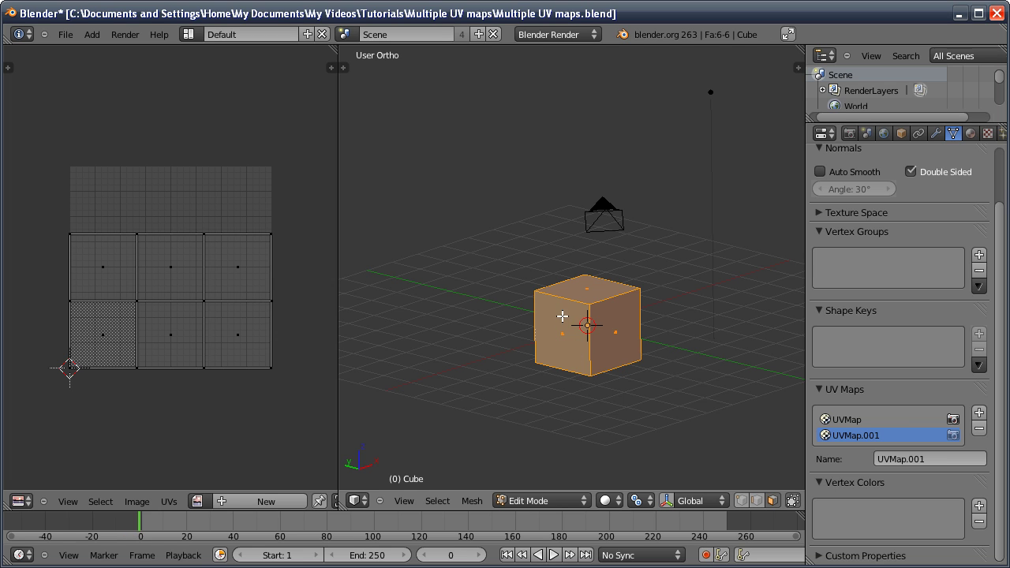
key("u")
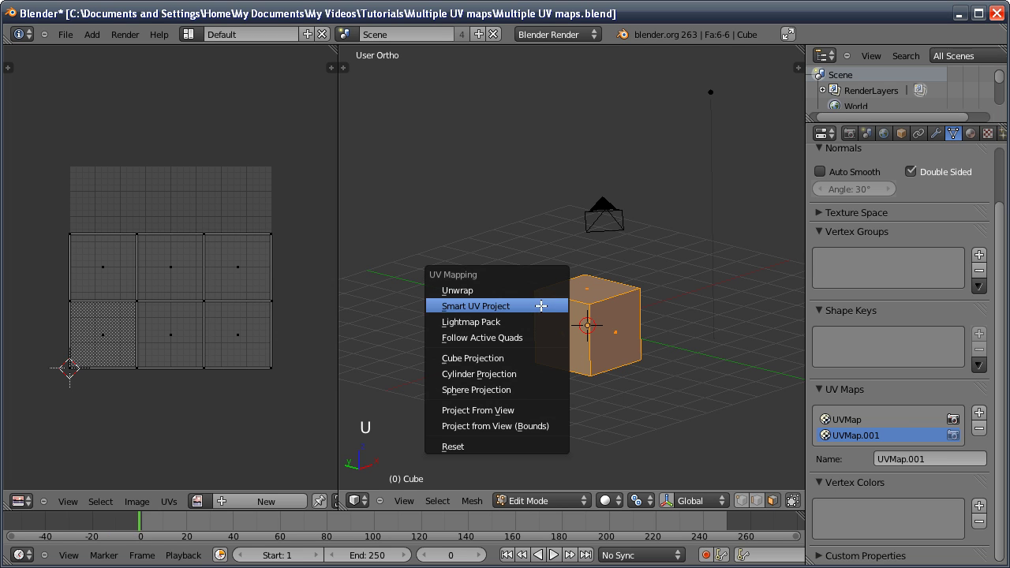
left_click(498, 444)
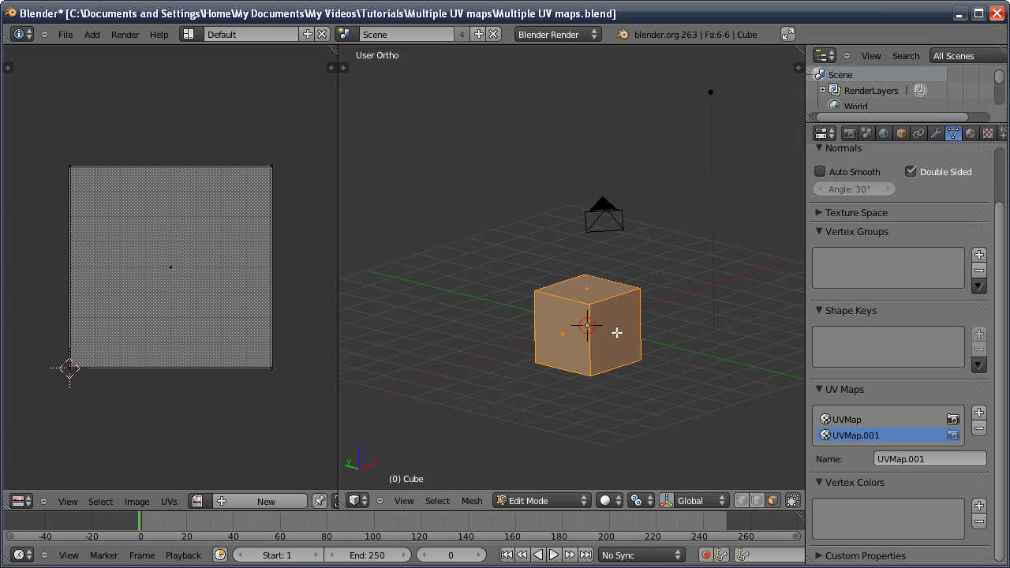
Step: Compare both UV maps, and with UVMap.001 active unwrap only the cube's three visible faces using Project From View
left_click(848, 423)
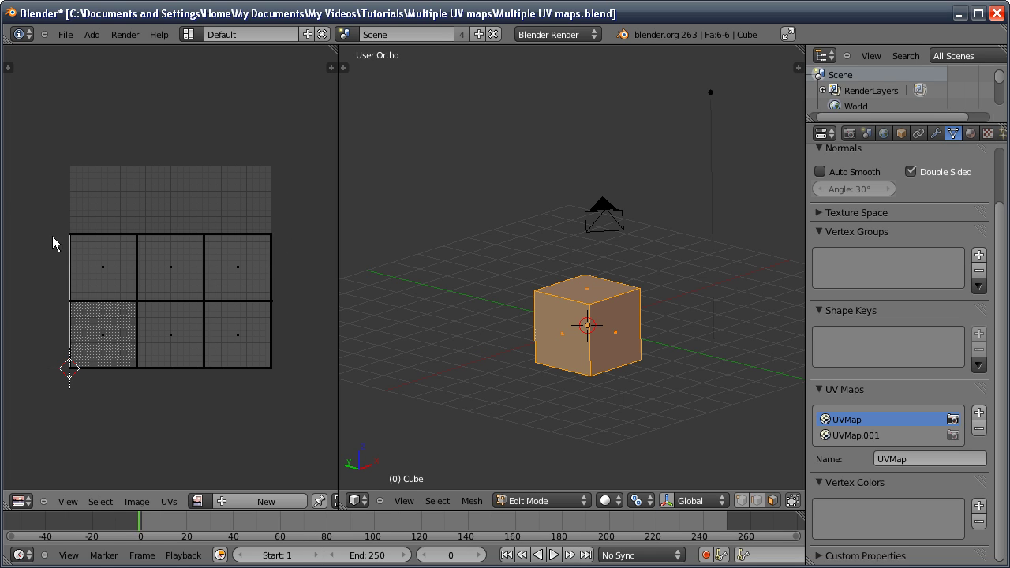
left_click(848, 435)
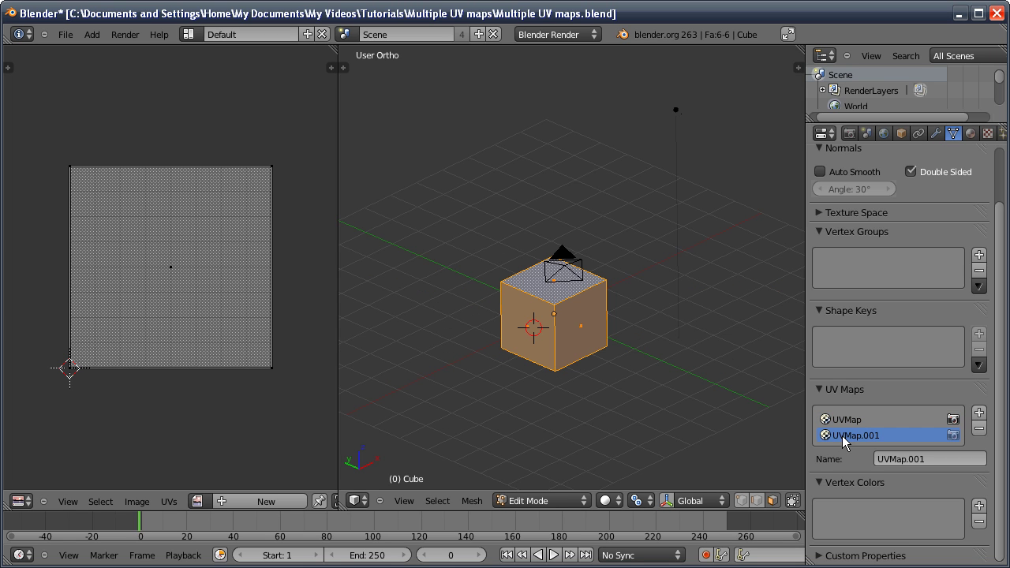
left_click(586, 320)
left_click(524, 321, "shift")
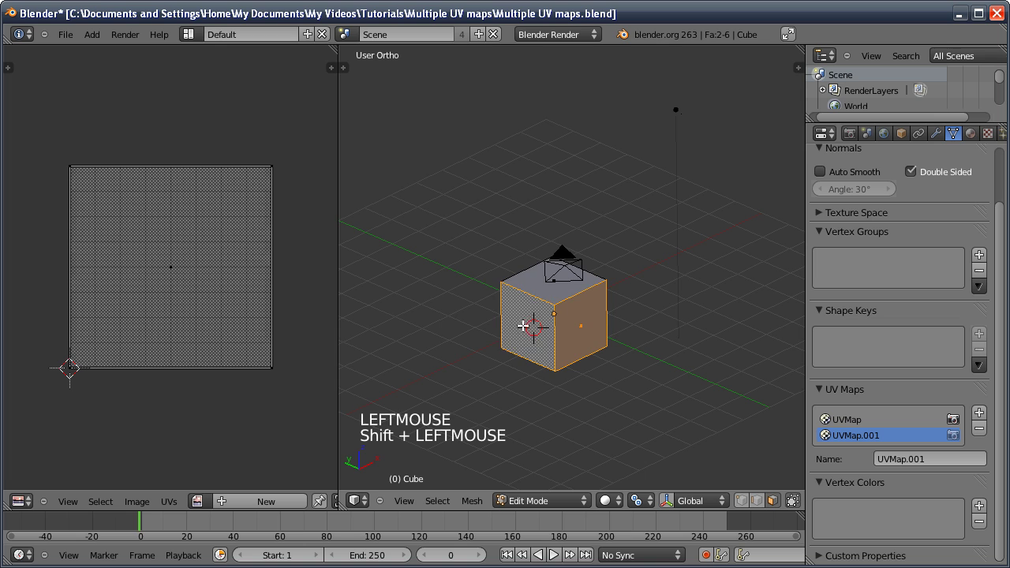
left_click(551, 274, "shift")
key("u")
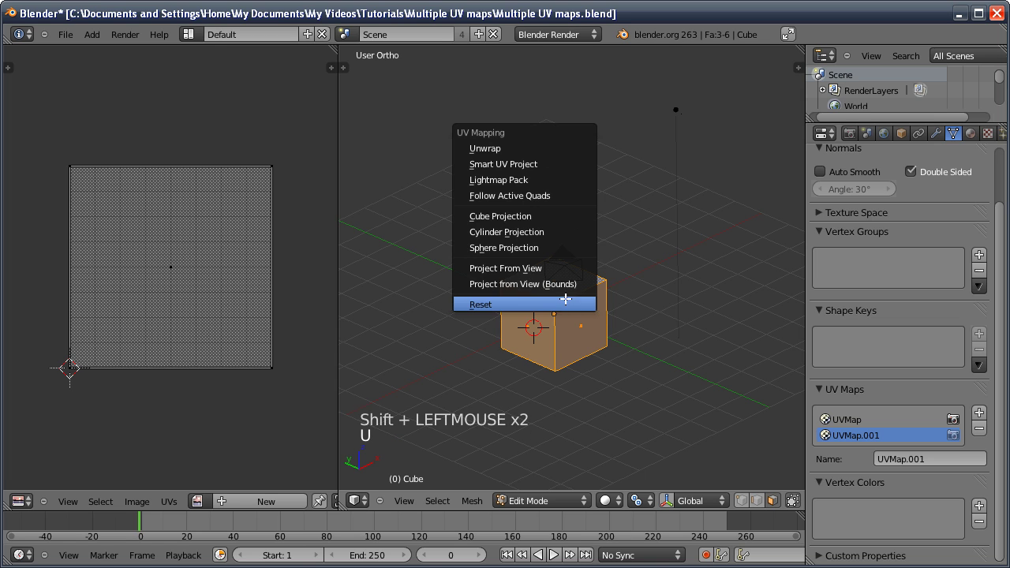
left_click(551, 273)
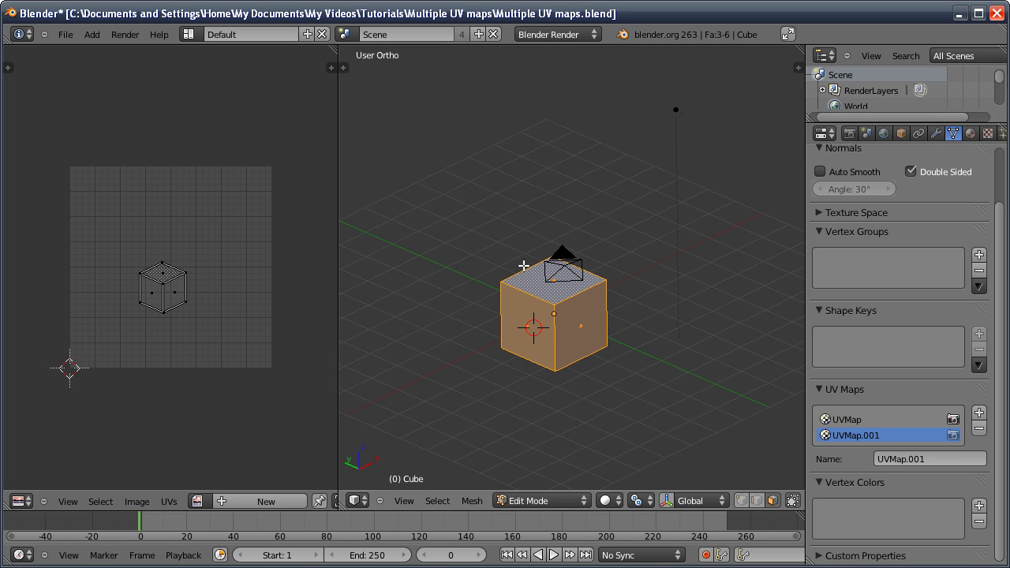
Step: Select all UVs of the projected faces, scale them up and centre them in the UV square
key("a")
key("a")
key("a")
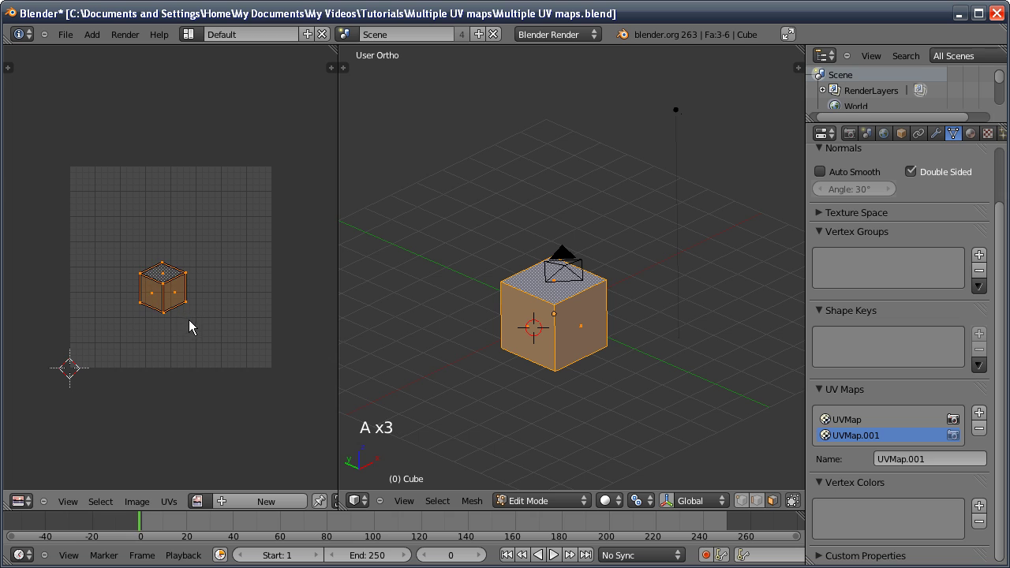
key("s")
left_click(252, 384)
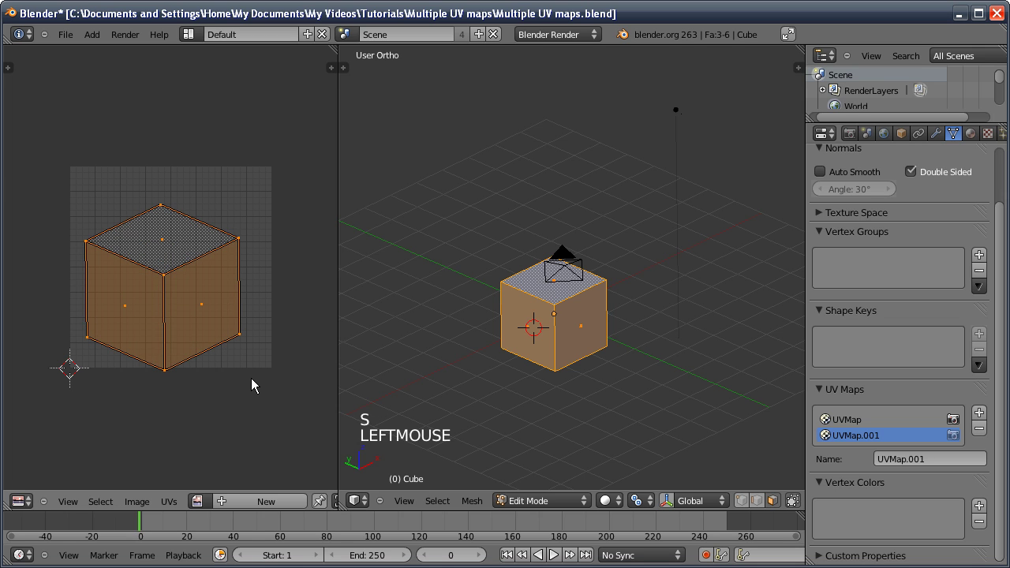
key("g")
left_click(252, 343)
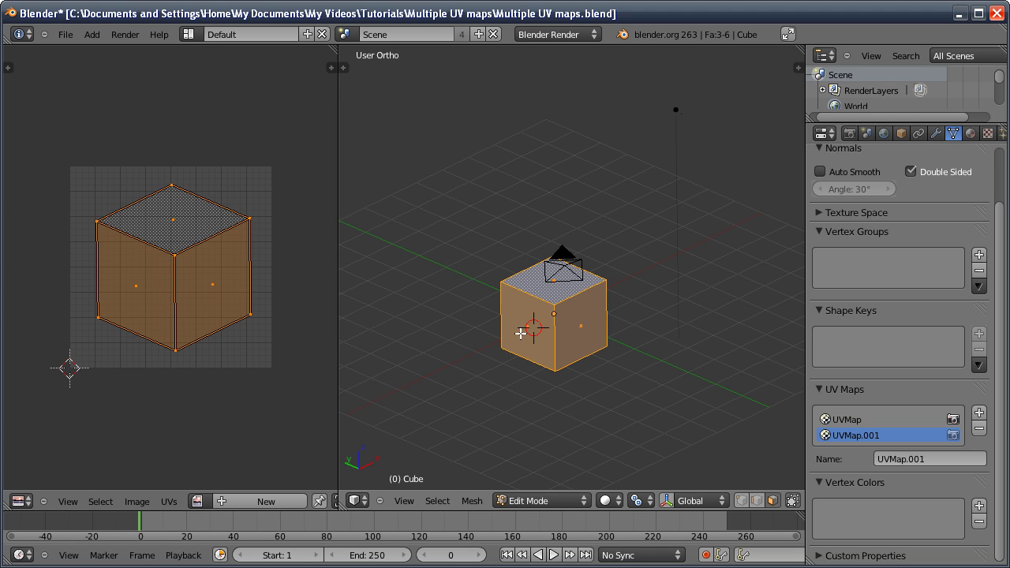
Step: Invert the face selection, shrink the hidden faces' UVs into the lower-right corner of the UV square, and select all cube faces
key("ctrl+i")
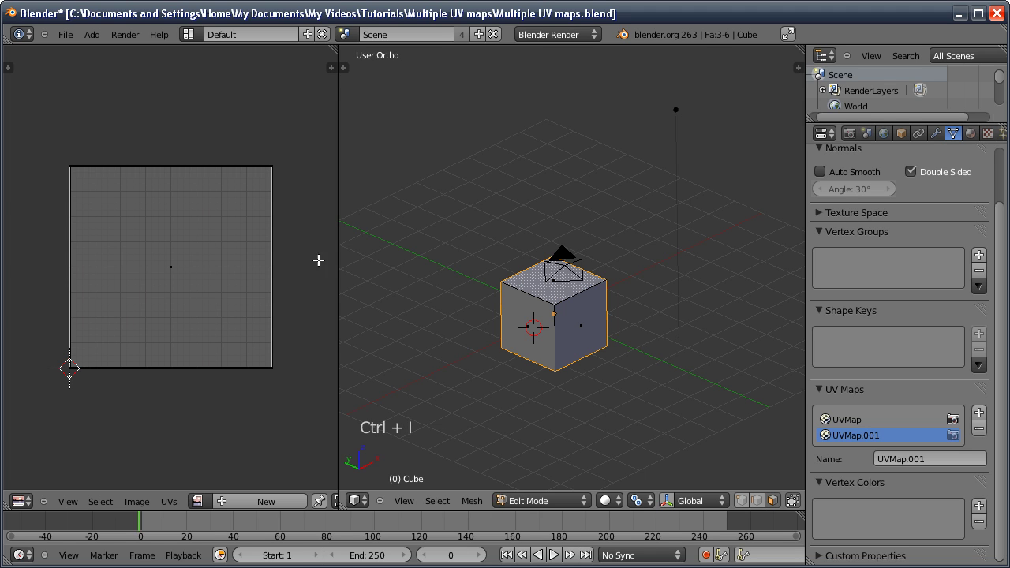
key("a")
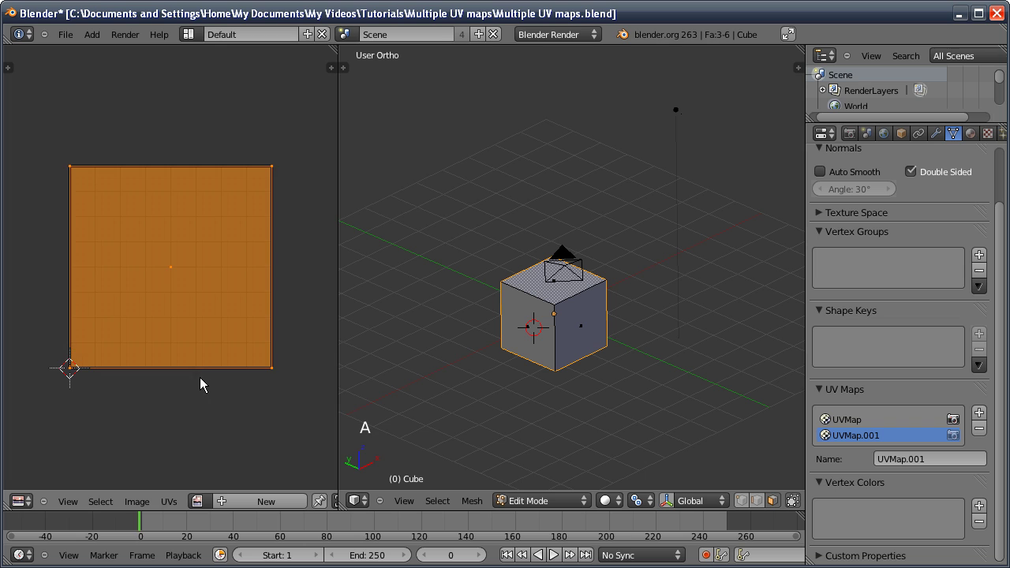
key("s")
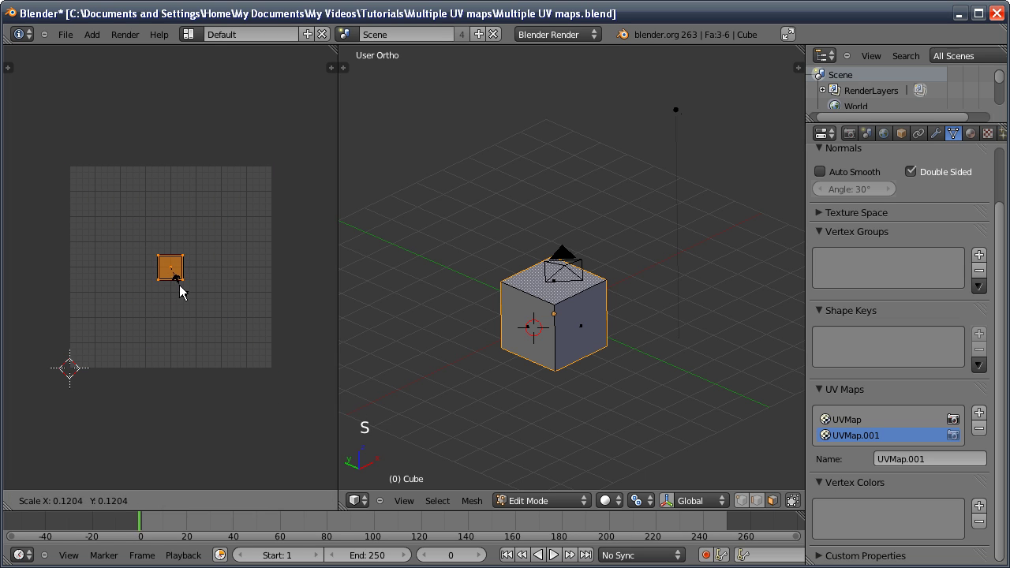
left_click(182, 283)
key("g")
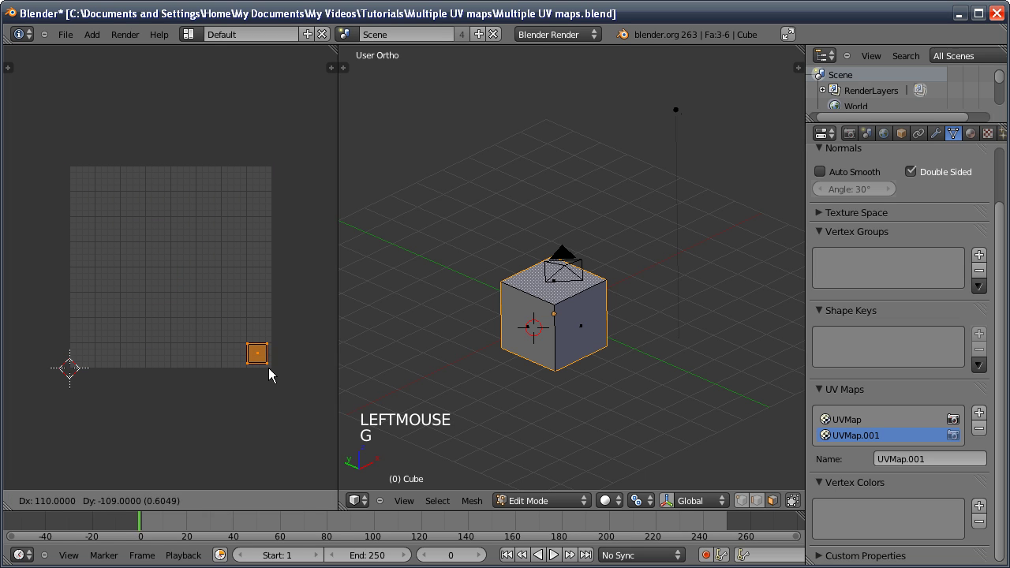
left_click(269, 369)
key("s")
key("s")
left_click(330, 387)
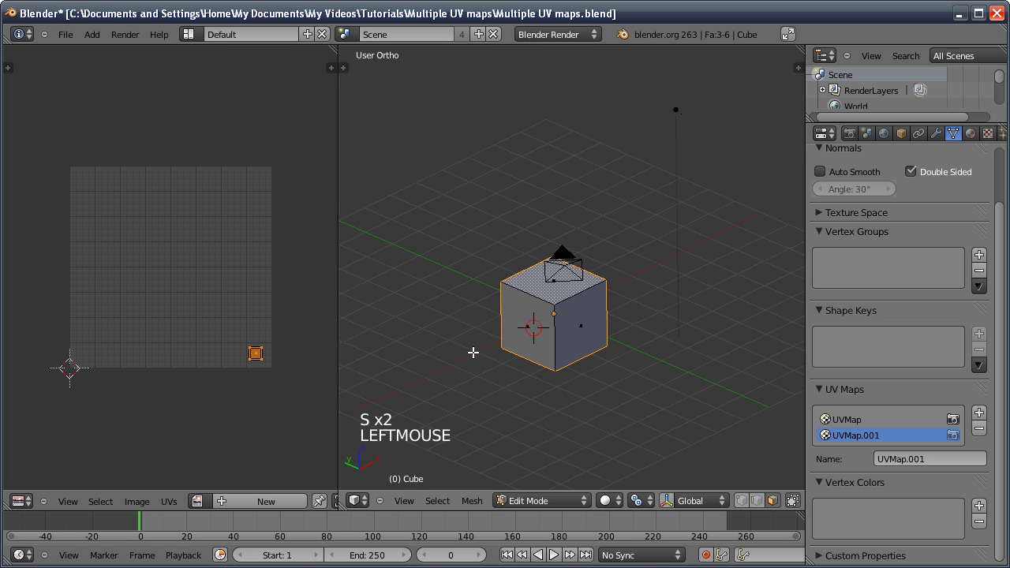
key("a")
key("a")
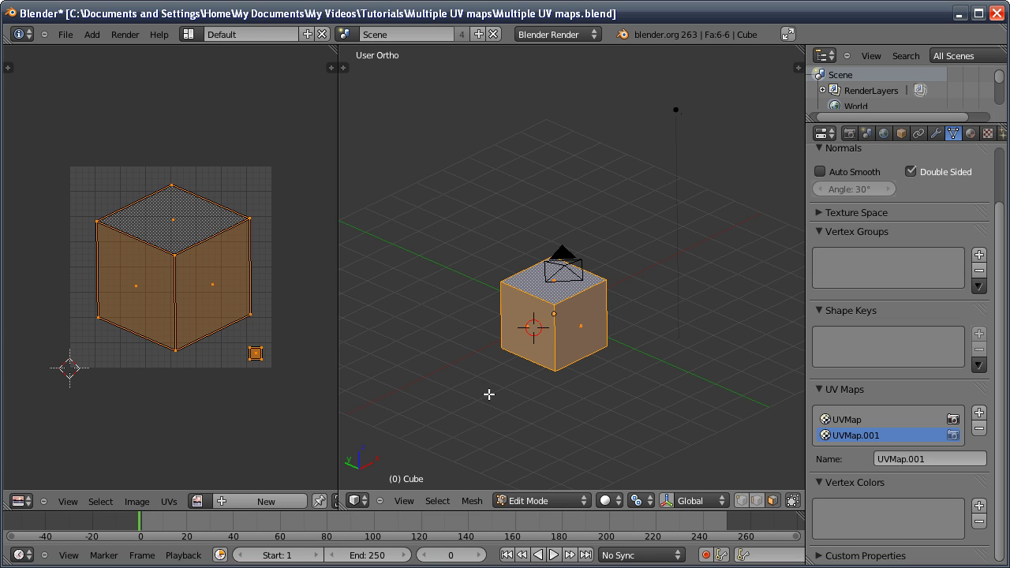
Step: Leave the cube, show the bottle on layer 2, and select all its faces in wireframe Edit Mode
key("Tab")
key("2")
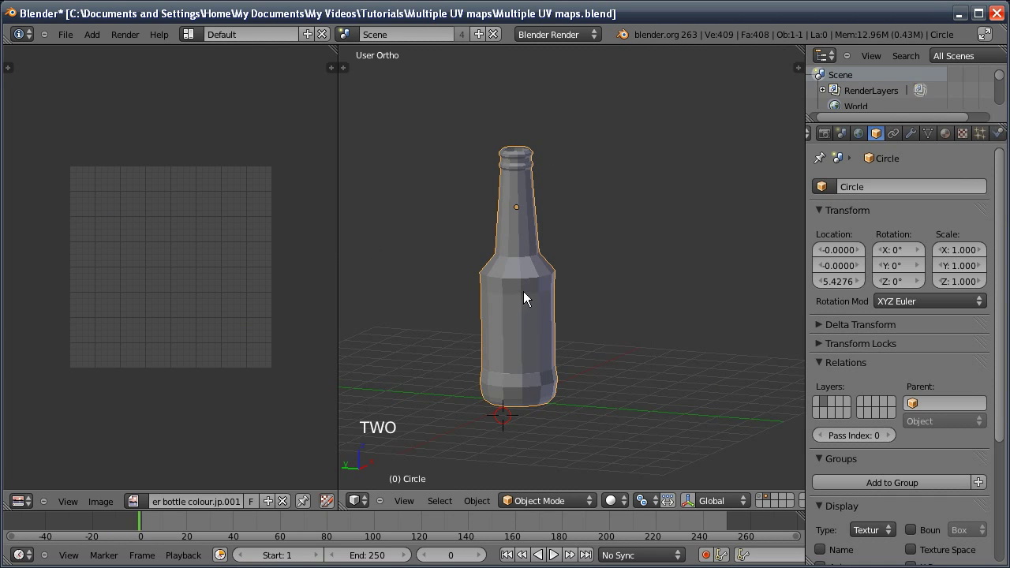
middle_click_drag(592, 260, 582, 348, "shift")
key("Tab")
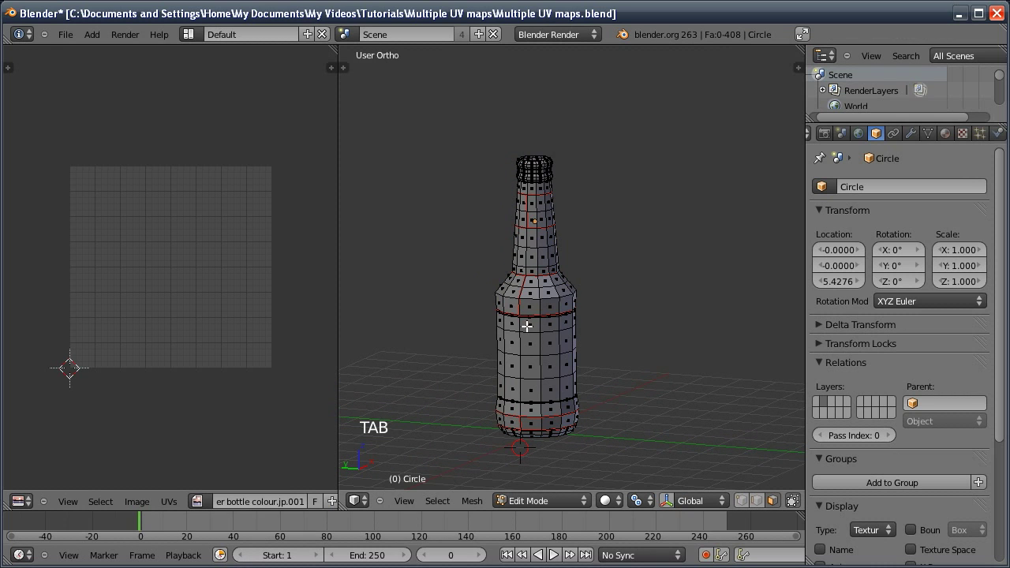
key("z")
middle_click_drag(462, 304, 478, 310)
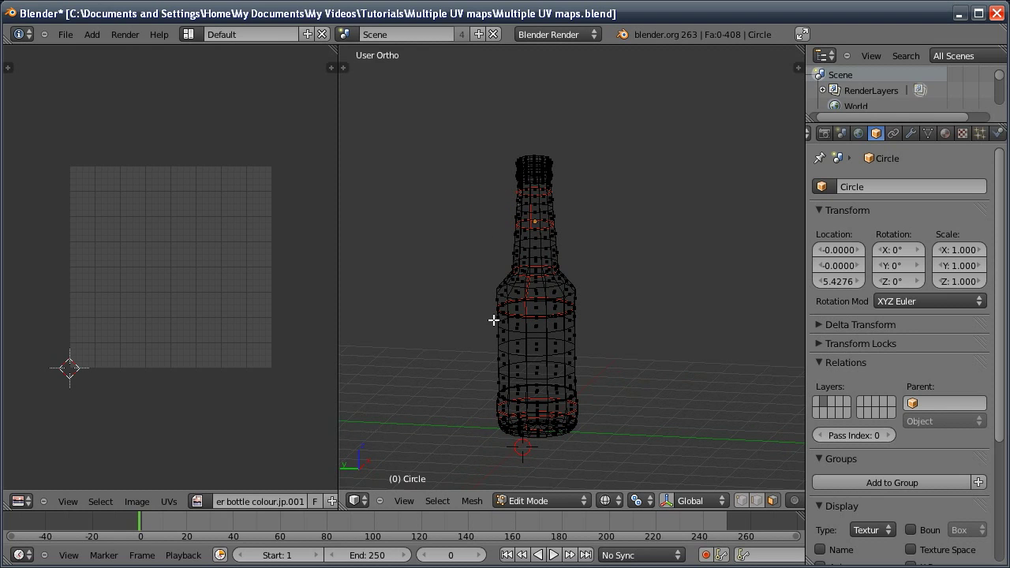
key("a")
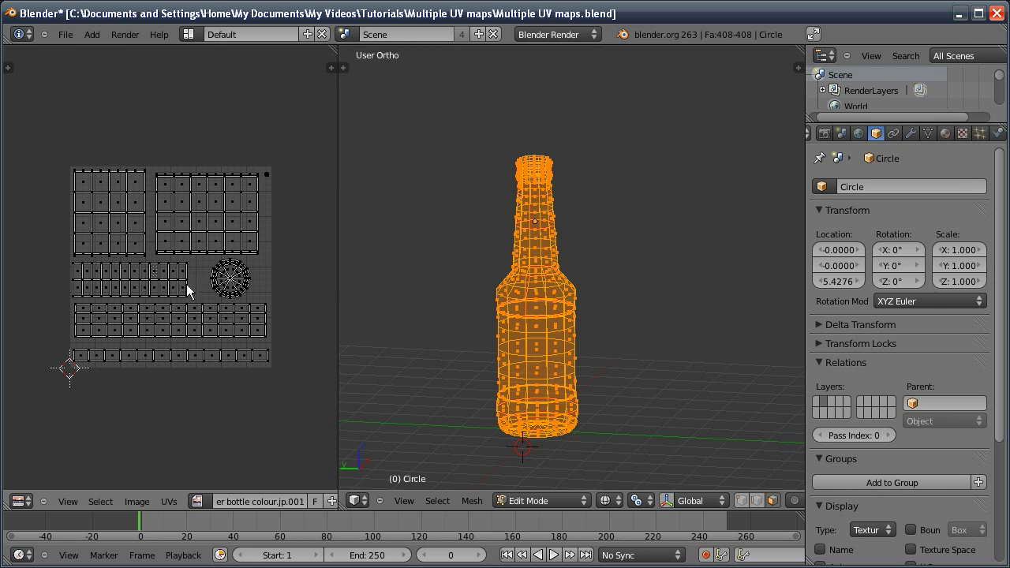
Step: Make the cylinder UV map active on the bottle's mesh
middle_click_drag(387, 359, 498, 368)
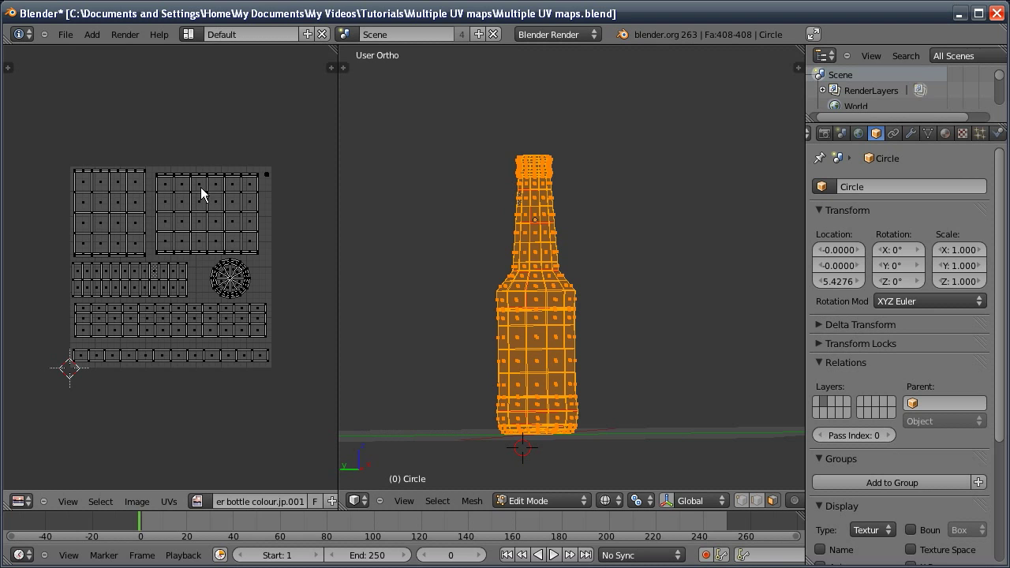
middle_click_drag(461, 324, 483, 324)
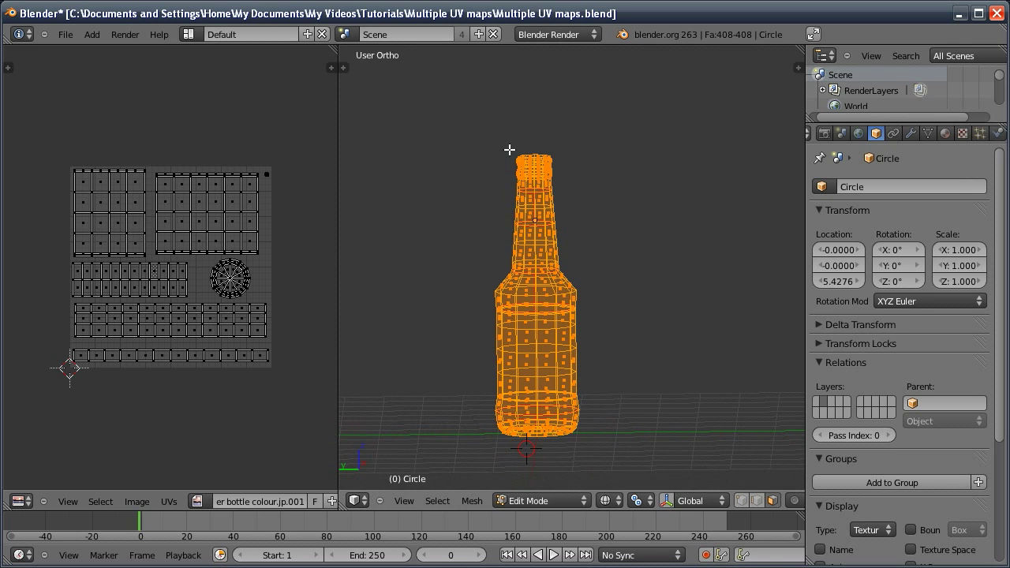
left_click(928, 132)
left_click_drag(996, 273, 874, 434)
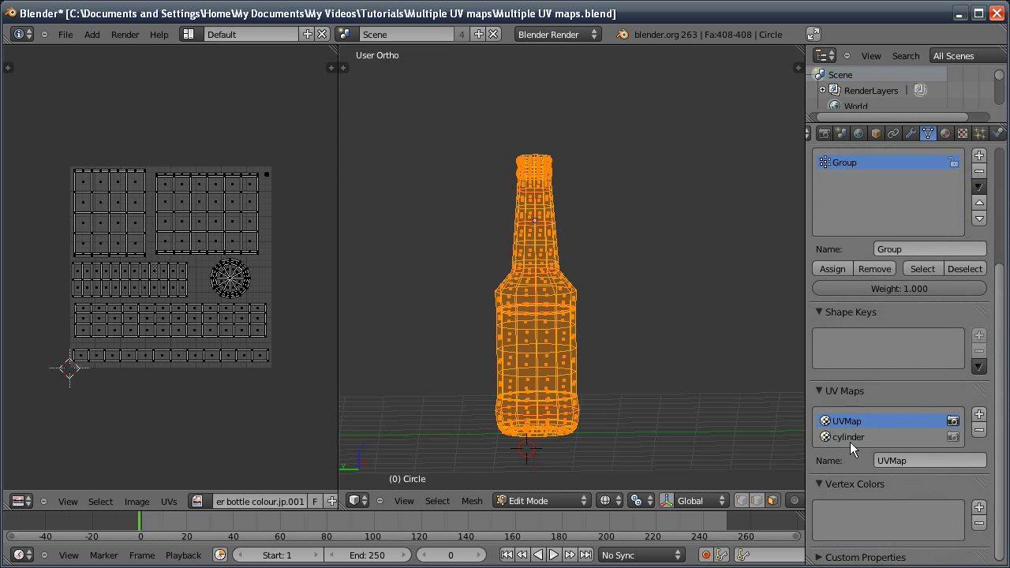
left_click(848, 438)
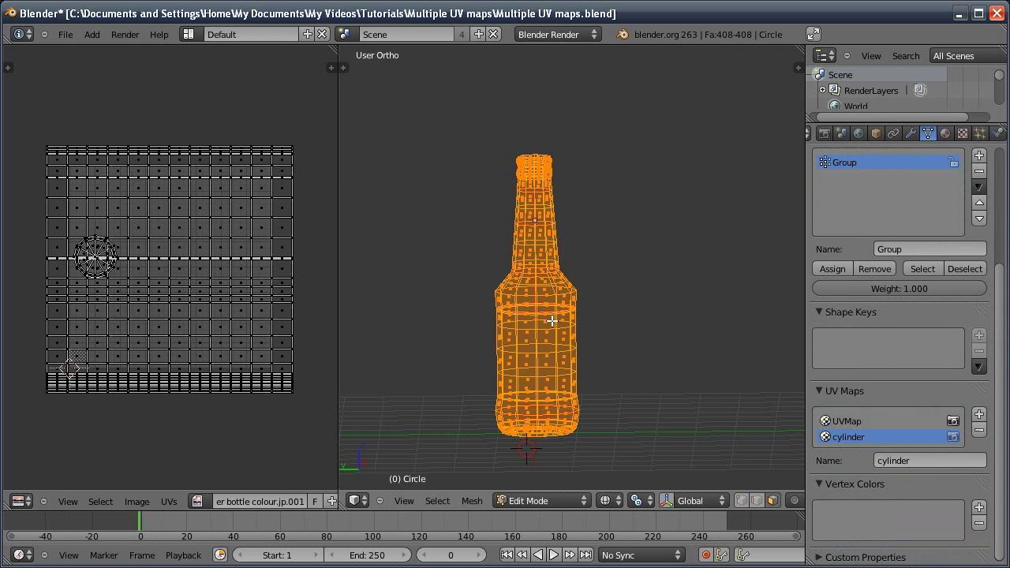
Step: Return to the cube on layer 1, display it in solid shading and select it
key("u")
mouse_move(498, 363)
middle_mouse_down()
mouse_move(516, 289)
mouse_move(525, 316)
mouse_move(535, 302)
middle_mouse_up()
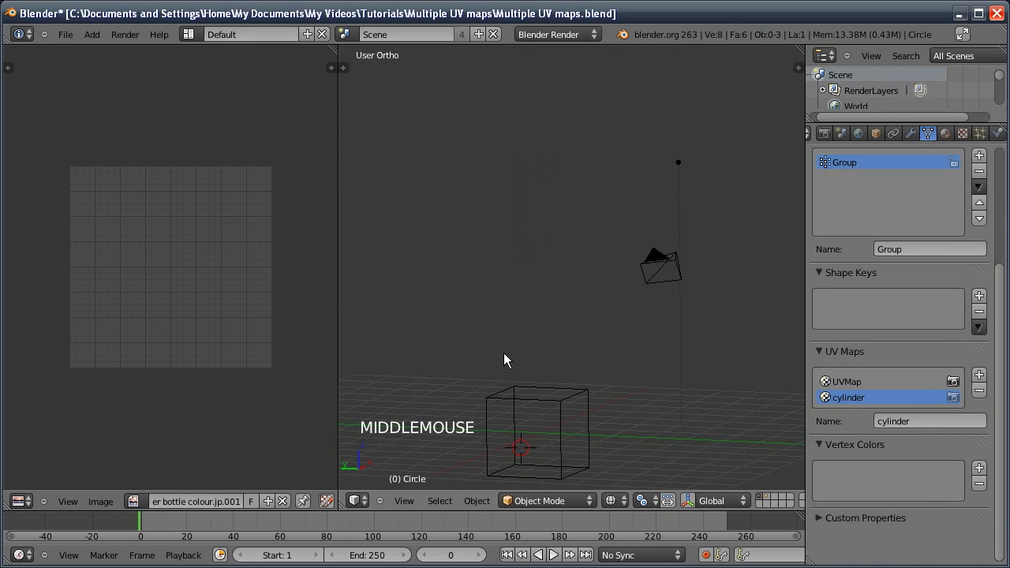
key("z")
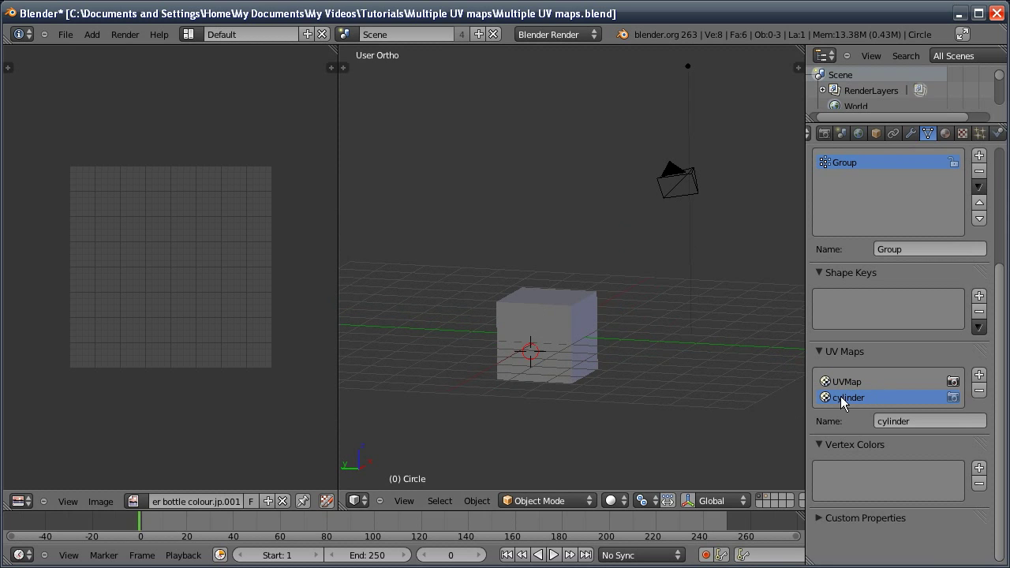
middle_click_drag(591, 330, 557, 332, "ctrl")
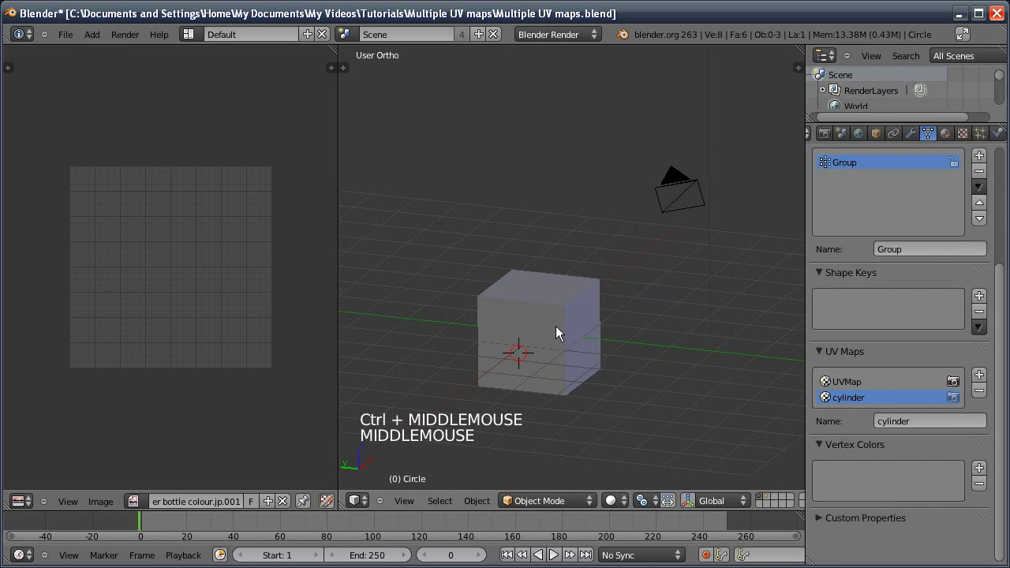
left_click(548, 328)
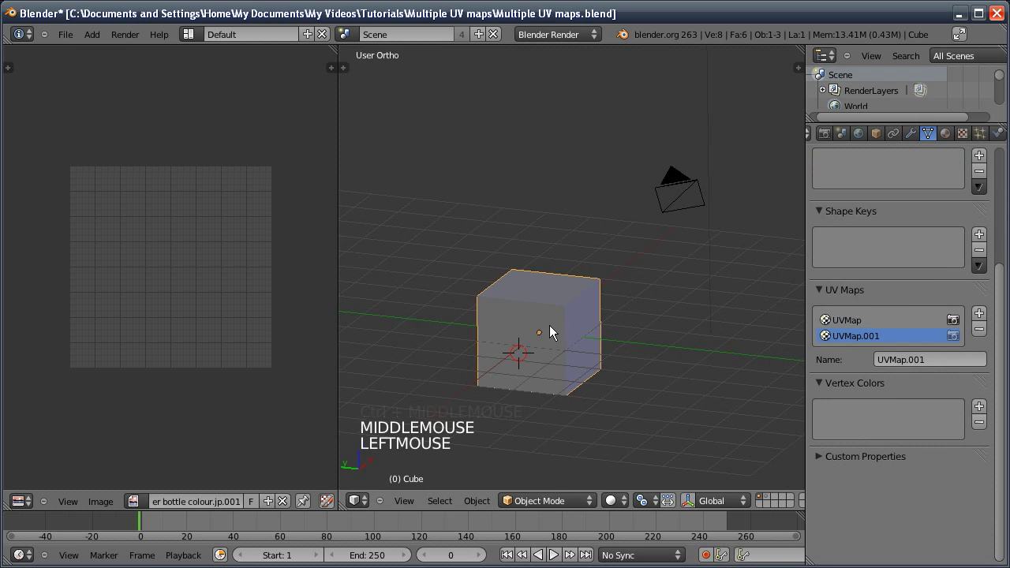
Step: Add an Image or Movie texture to the cube's material and load Cube smart project.jpg into it
left_click(946, 133)
left_click(891, 239)
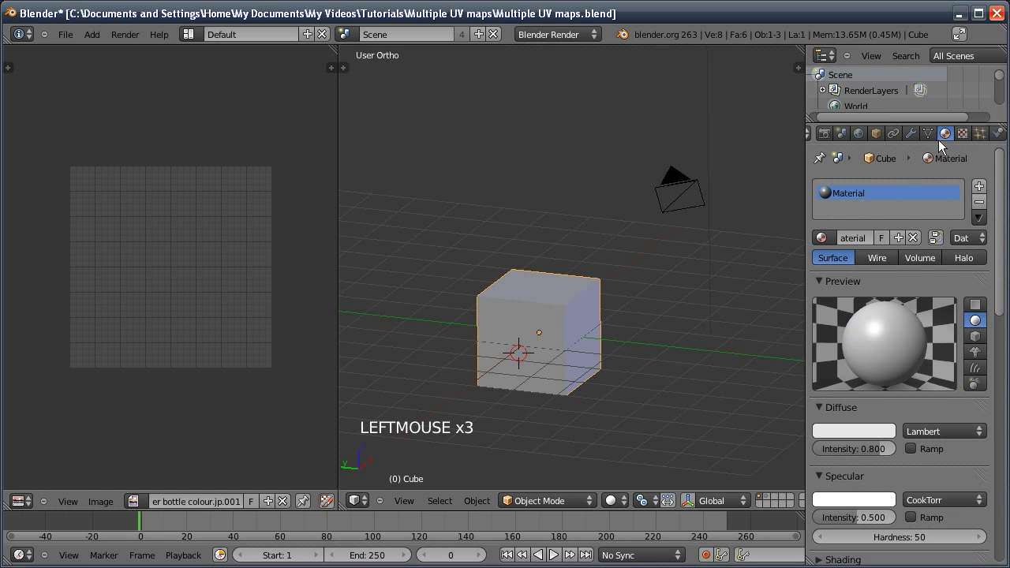
left_click(962, 134)
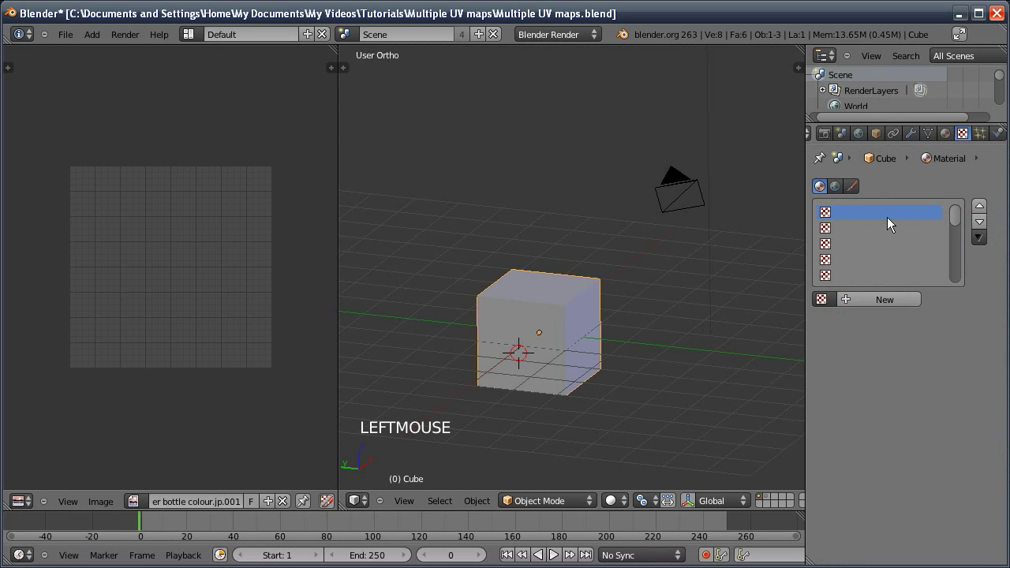
left_click(872, 298)
left_click_drag(879, 319, 884, 214)
left_click(944, 552)
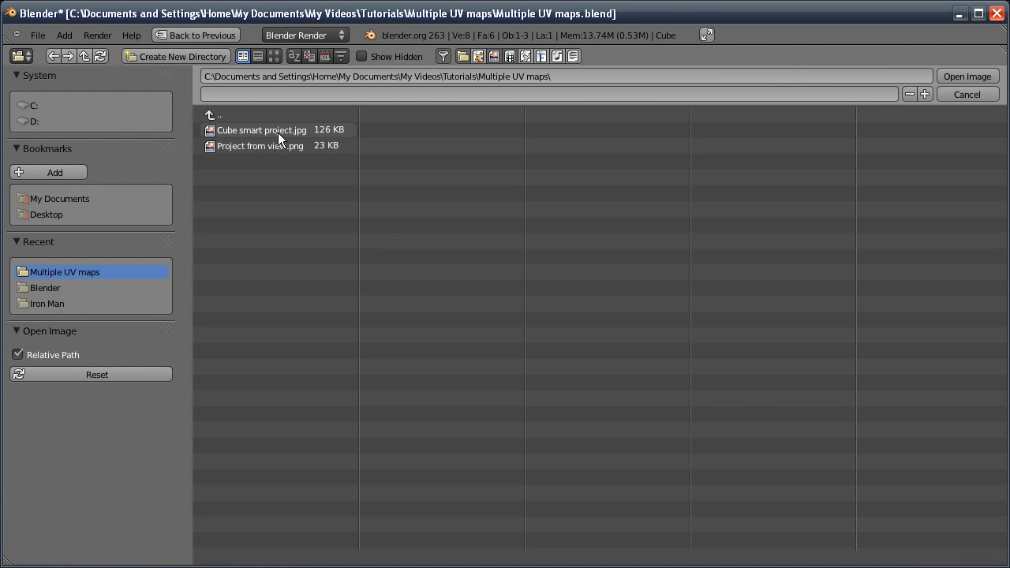
left_click(273, 56)
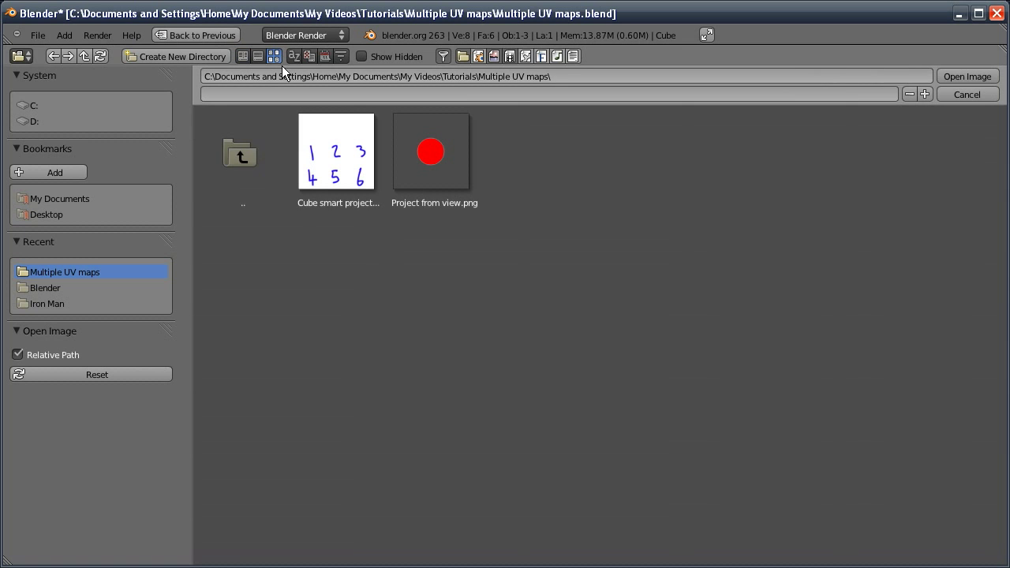
left_click(337, 158)
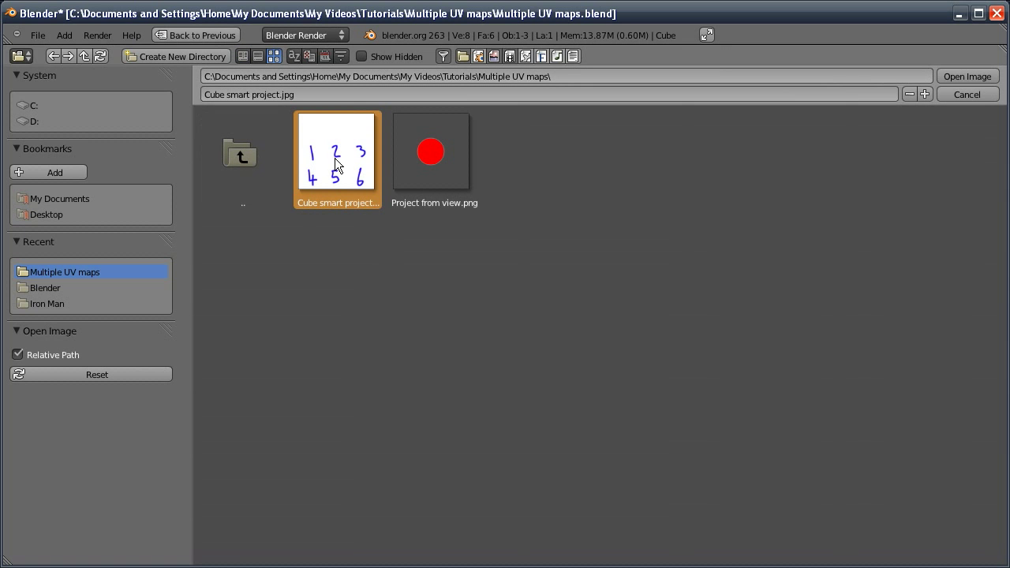
left_click(963, 77)
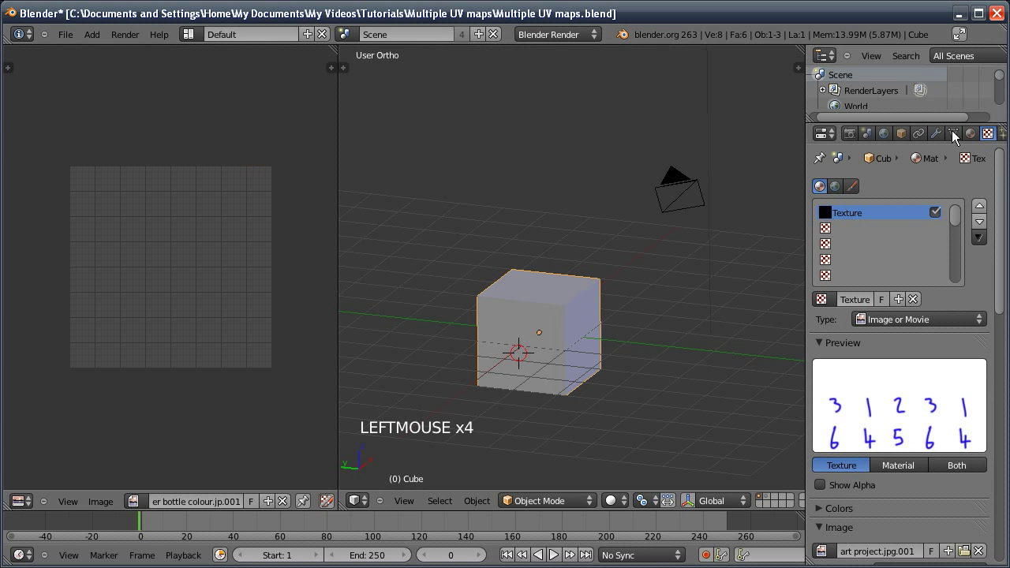
Step: Set the number texture's mapping coordinates to UV and assign it the UV map UVMap
left_click_drag(999, 286, 996, 410)
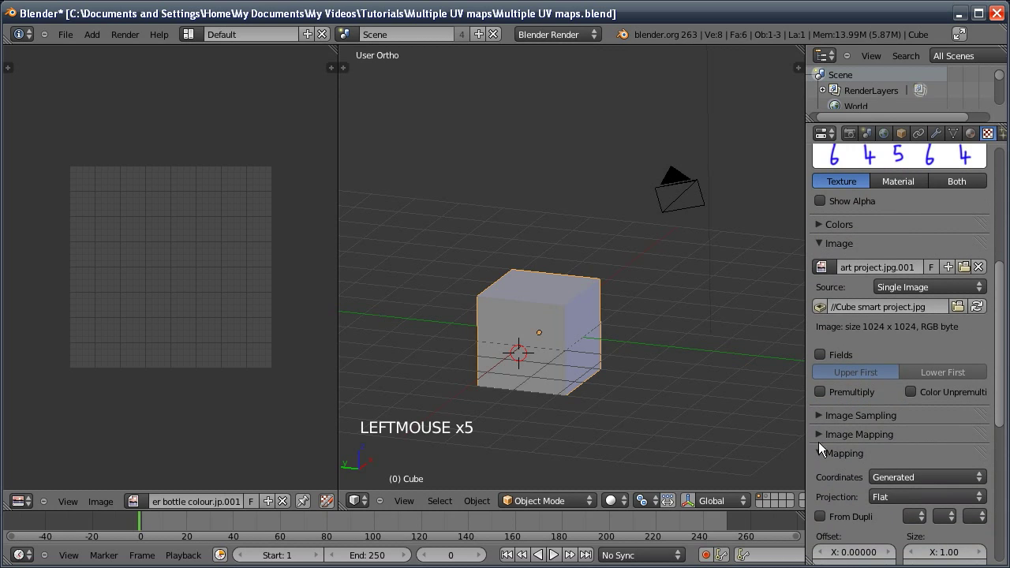
left_click(883, 475)
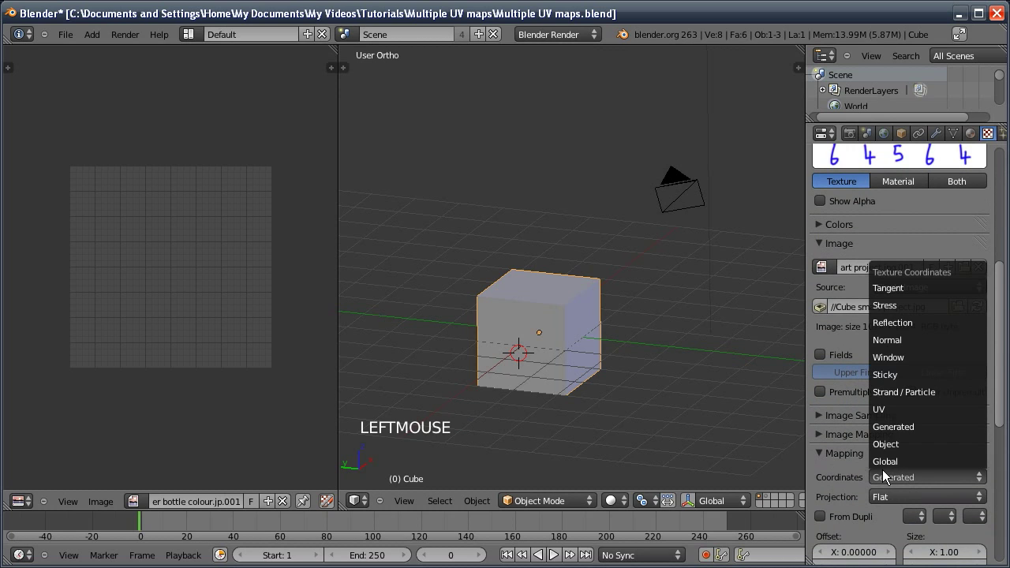
left_click(886, 408)
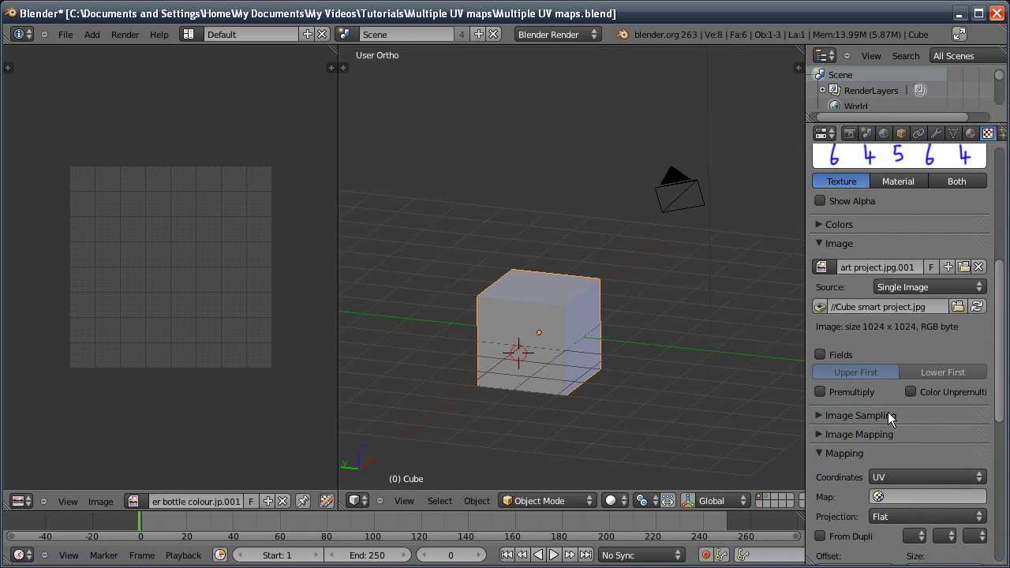
left_click(896, 494)
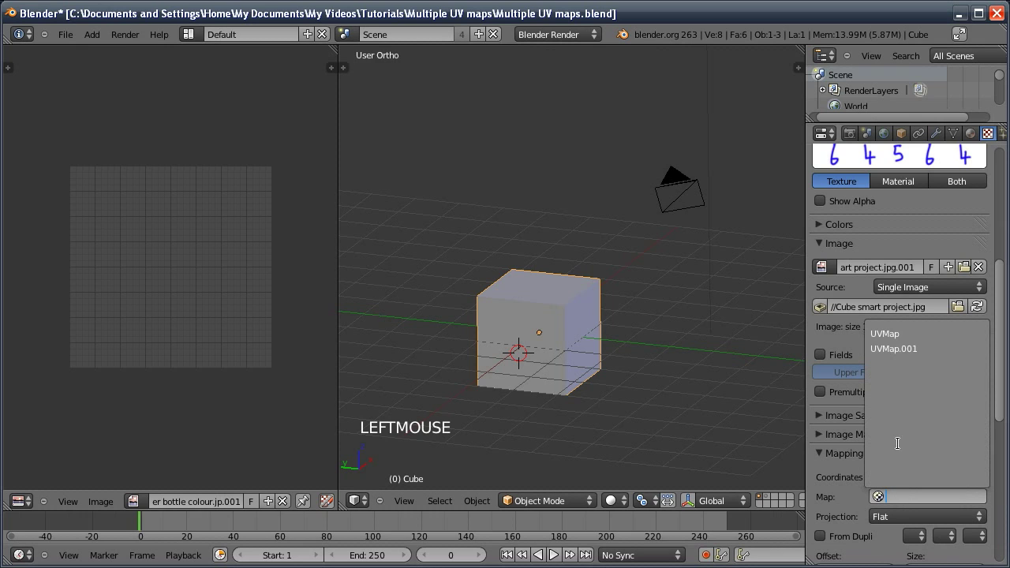
left_click(895, 334)
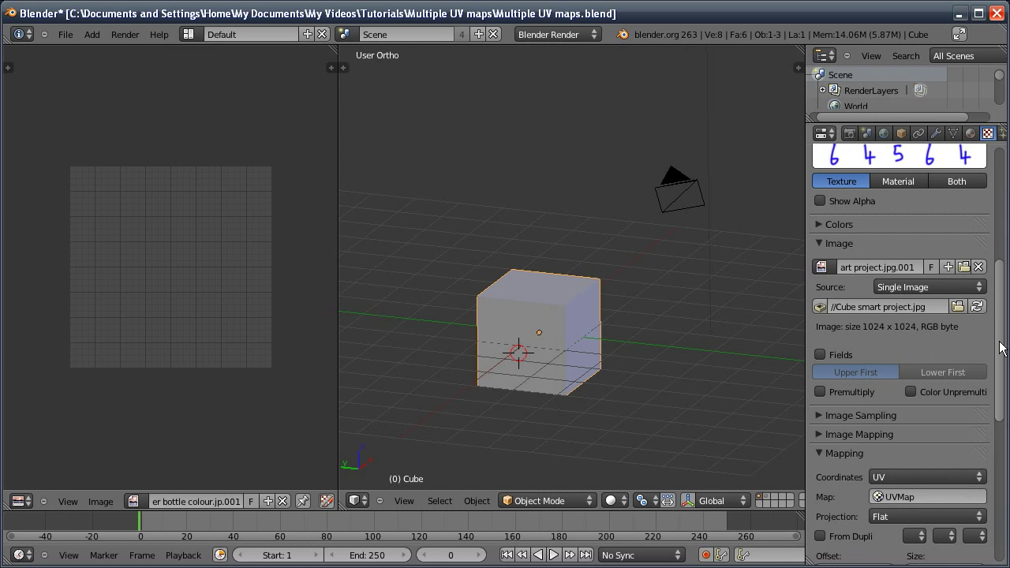
left_click_drag(999, 344, 999, 333)
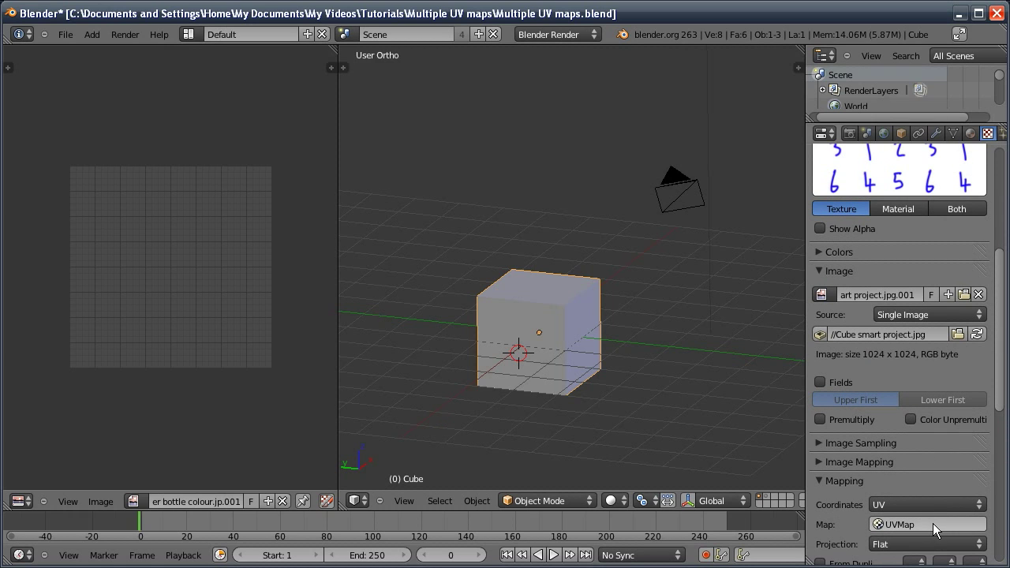
Step: Add an Image or Movie texture in the cube material's second slot and load Project from view.png into it
left_click_drag(1000, 398, 937, 236)
left_click(892, 229)
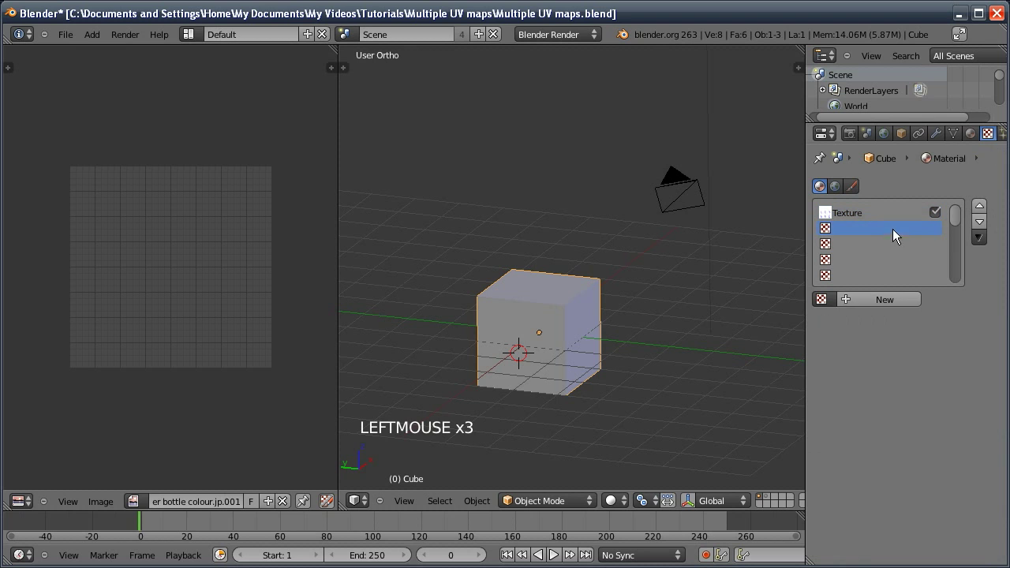
left_click(897, 305)
left_click(881, 318)
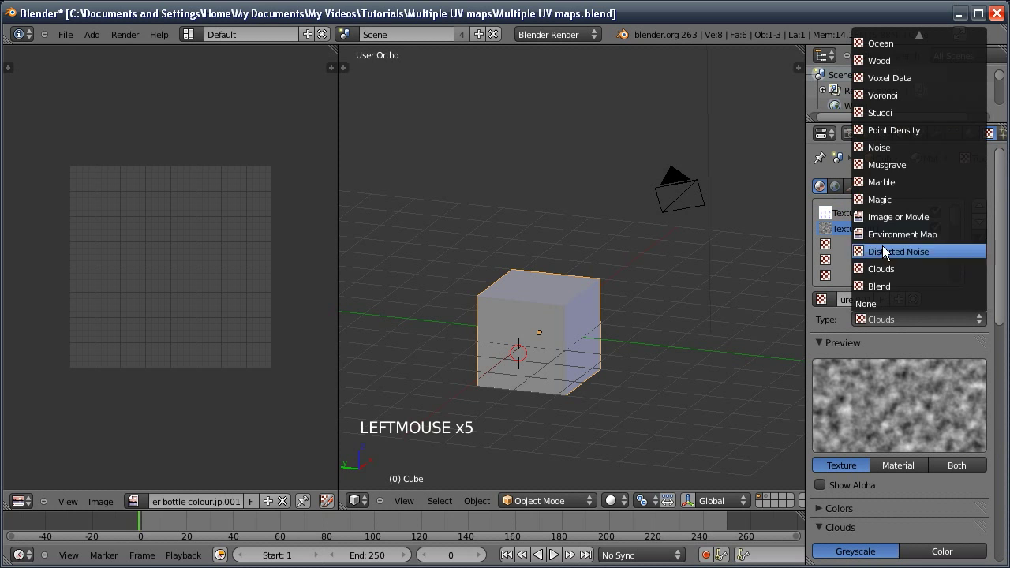
left_click(880, 216)
left_click(939, 557)
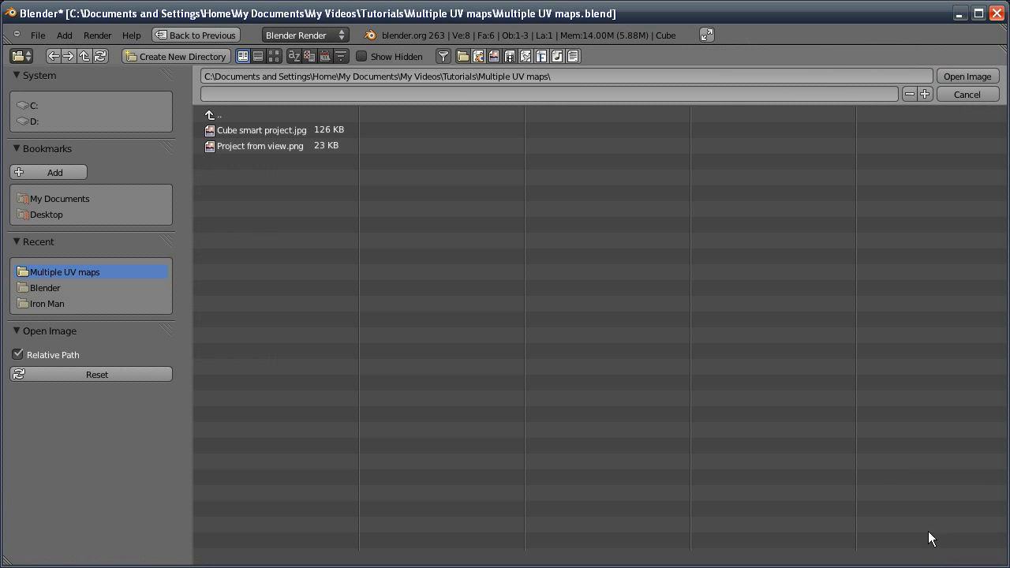
left_click(283, 144)
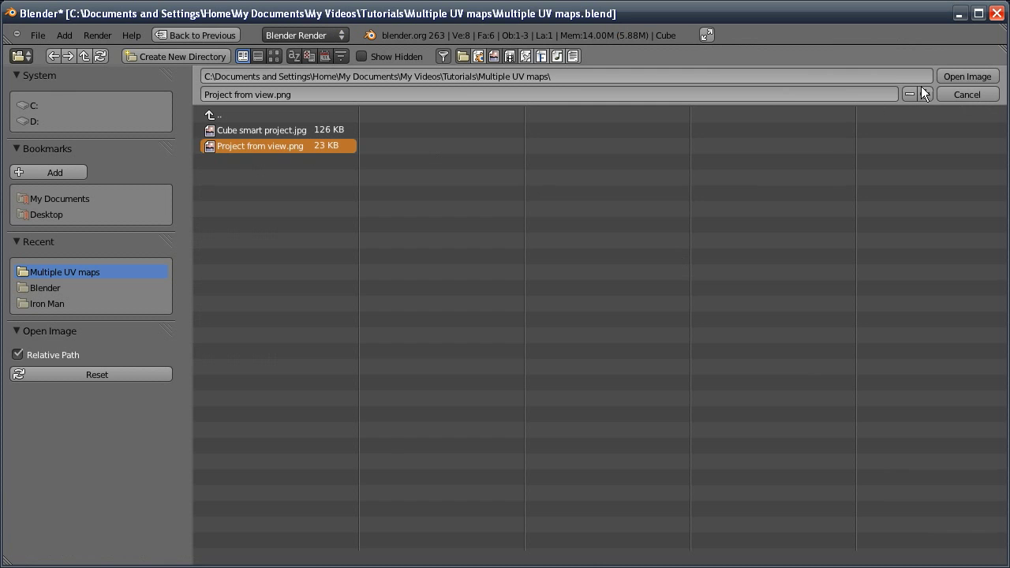
left_click(947, 78)
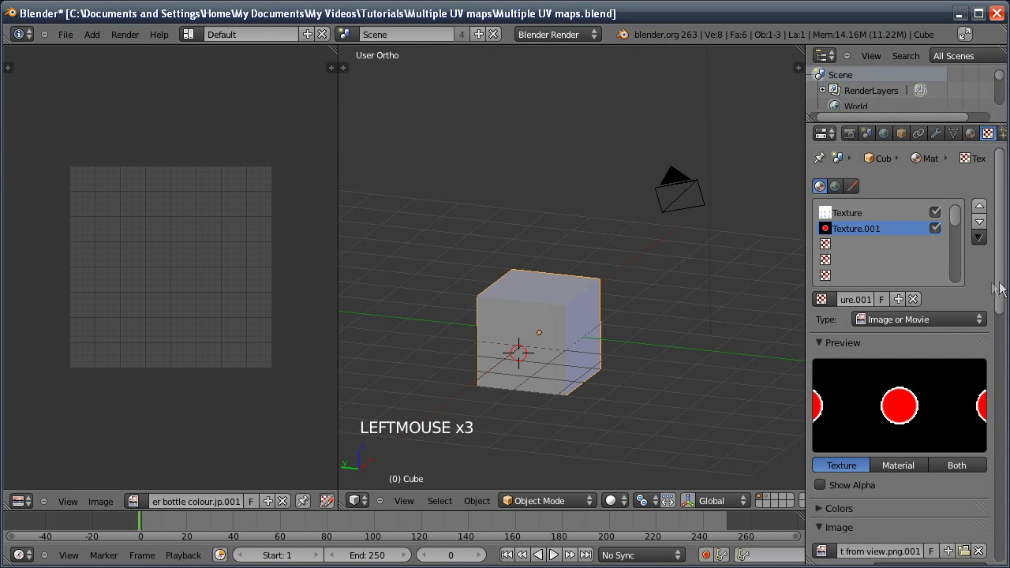
Step: Enable Premultiply on the red-circle image and map its texture by UV coordinates with UVMap.001
left_click_drag(996, 289, 834, 319)
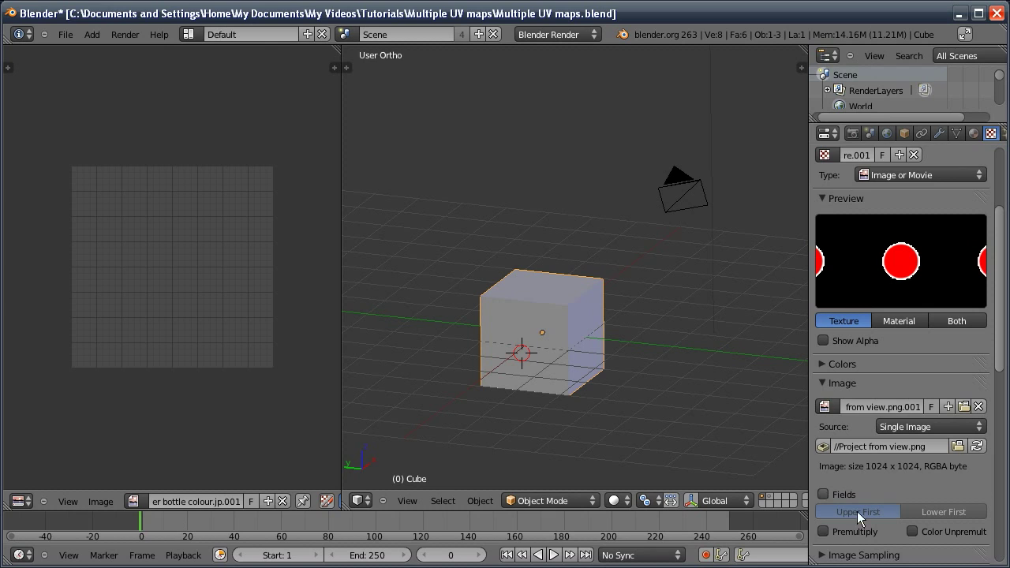
left_click(827, 534)
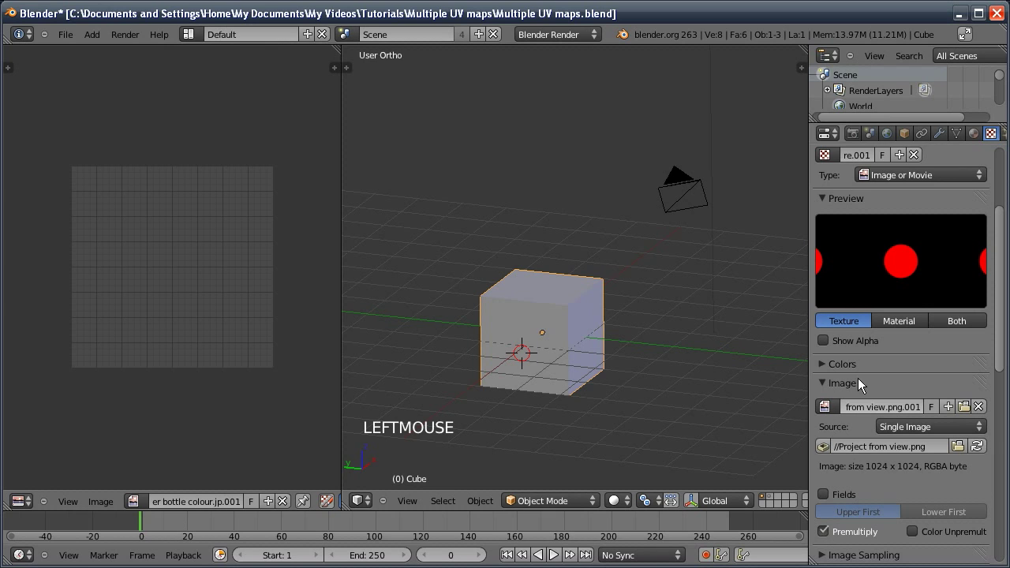
left_click_drag(999, 289, 999, 368)
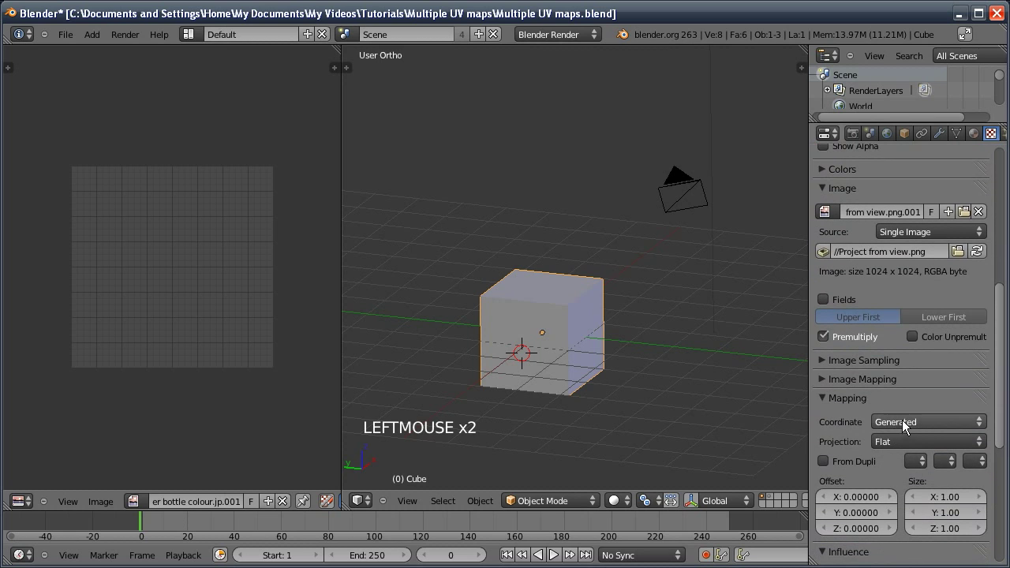
left_click(899, 422)
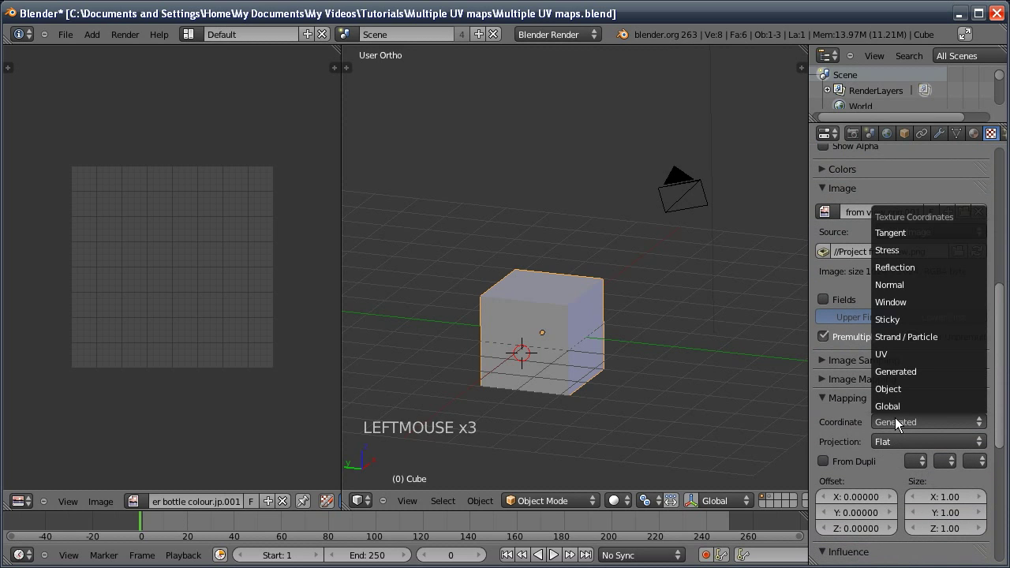
left_click(895, 353)
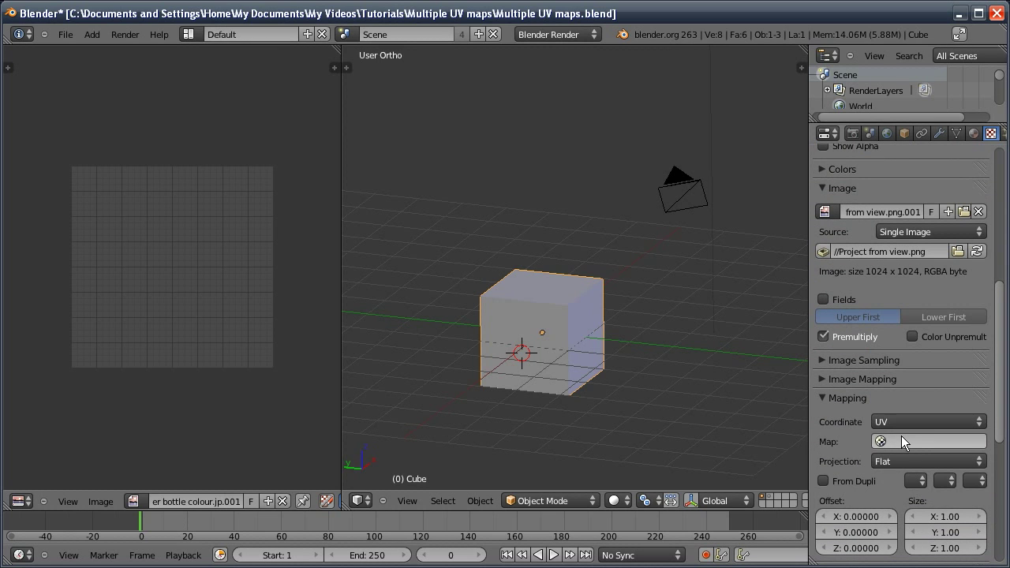
left_click(901, 437)
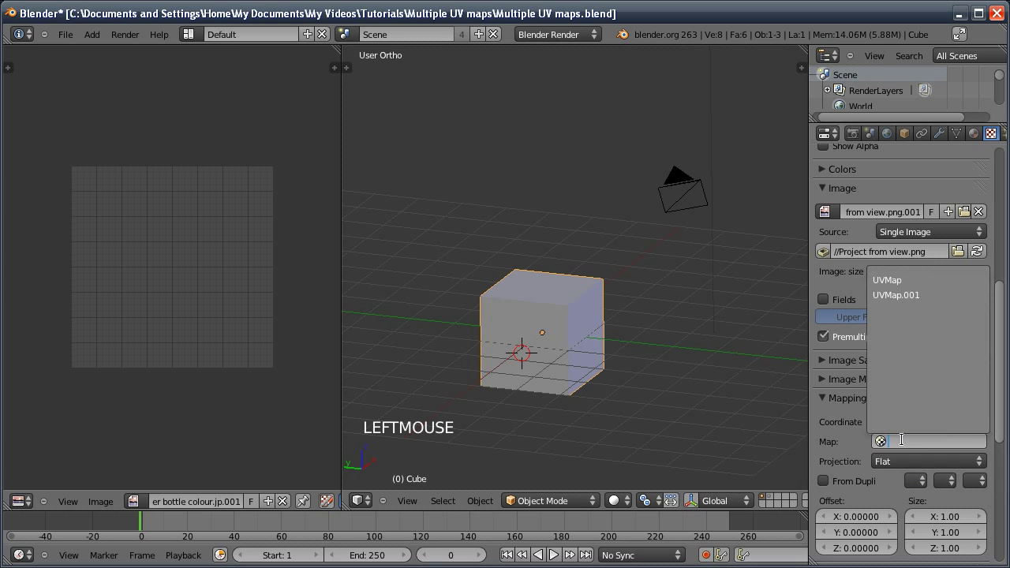
left_click(899, 294)
left_click_drag(999, 323, 1008, 189)
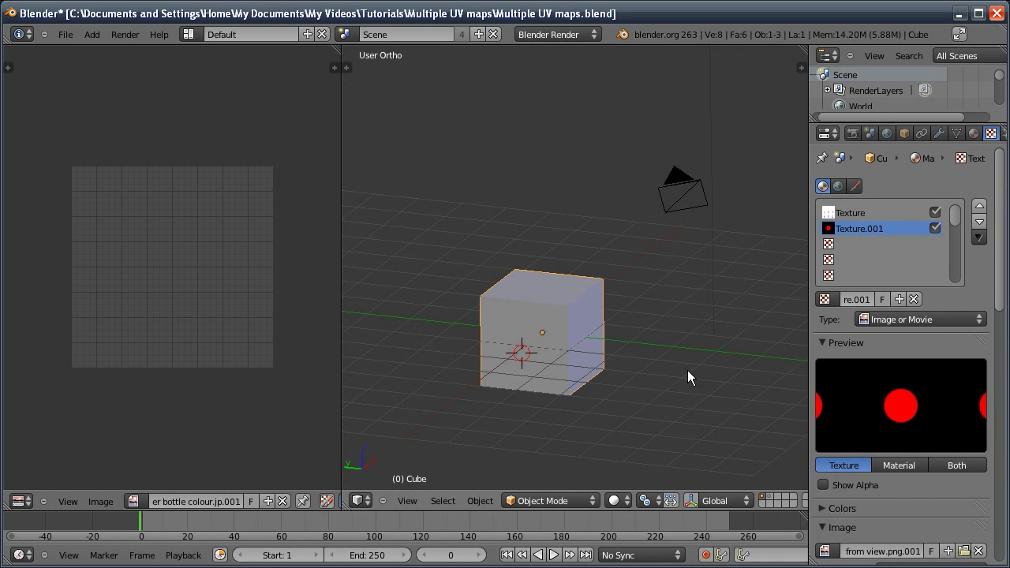
Step: Render the cube from the camera view, inspect the two combined textures and close the render window
key("KP_0")
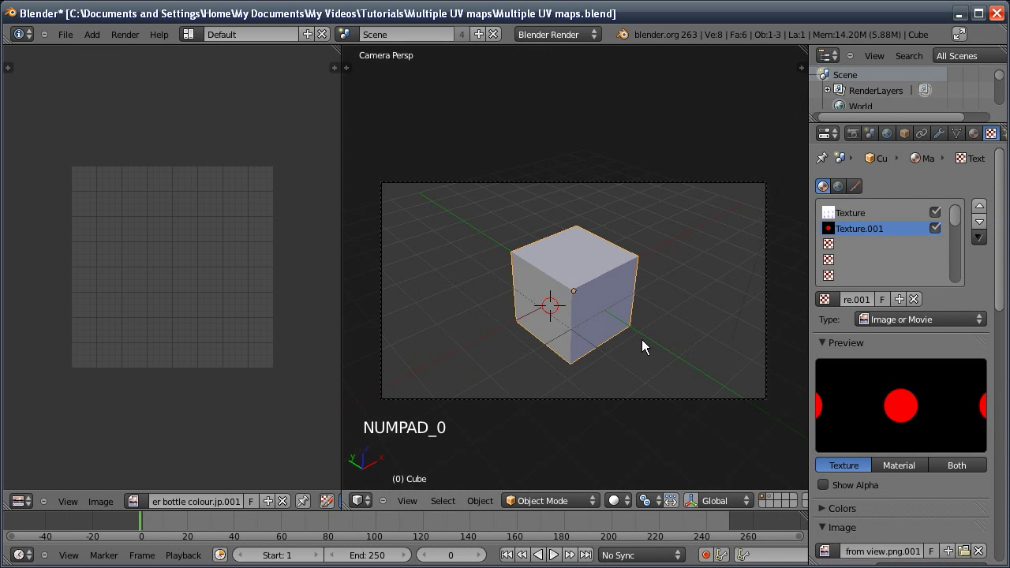
key("F12")
left_click_drag(632, 178, 611, 148)
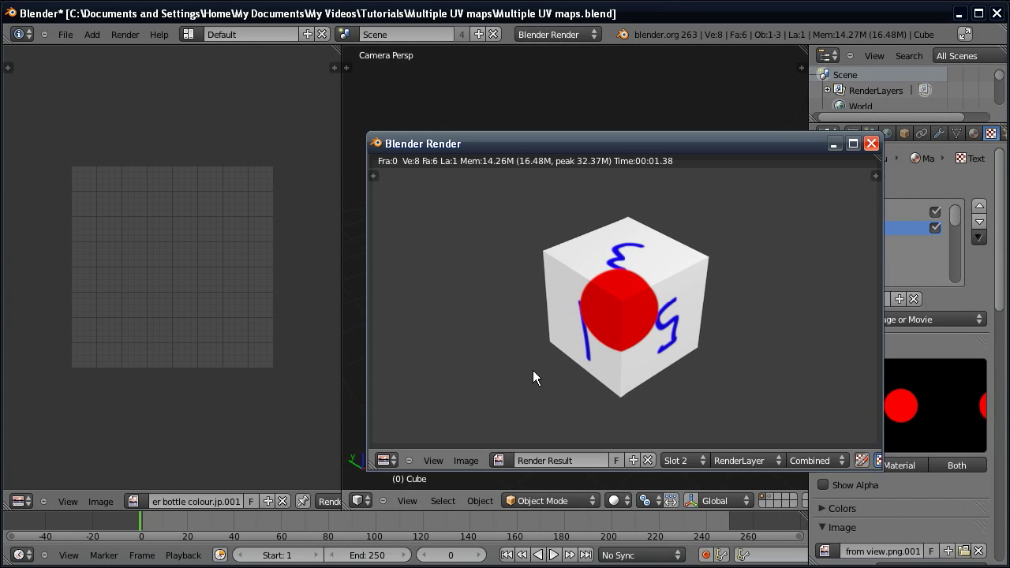
left_click(871, 143)
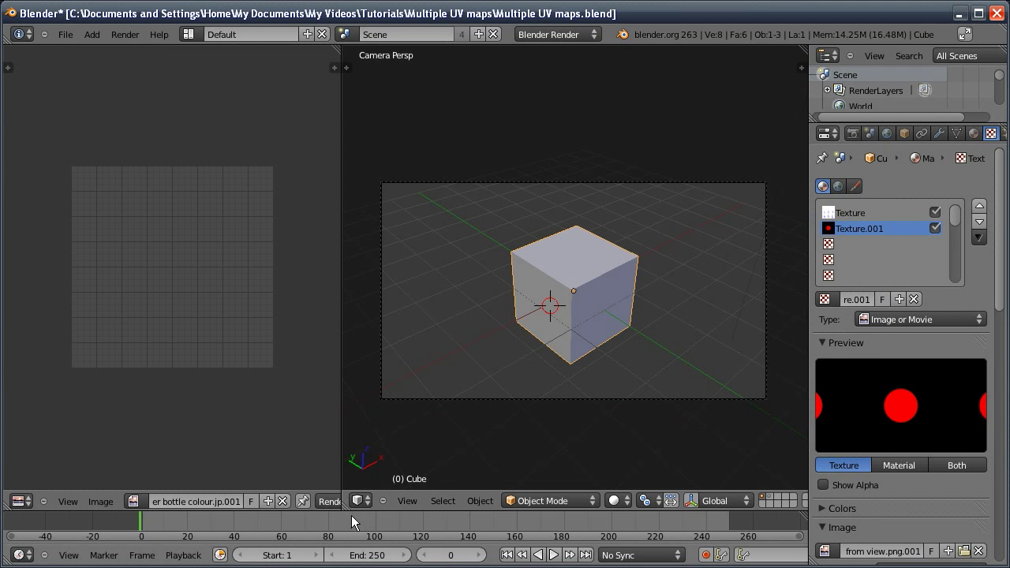
Step: Merge the image editor area into the 3D view and switch the render engine to Cycles Render
left_click_drag(344, 509, 300, 473)
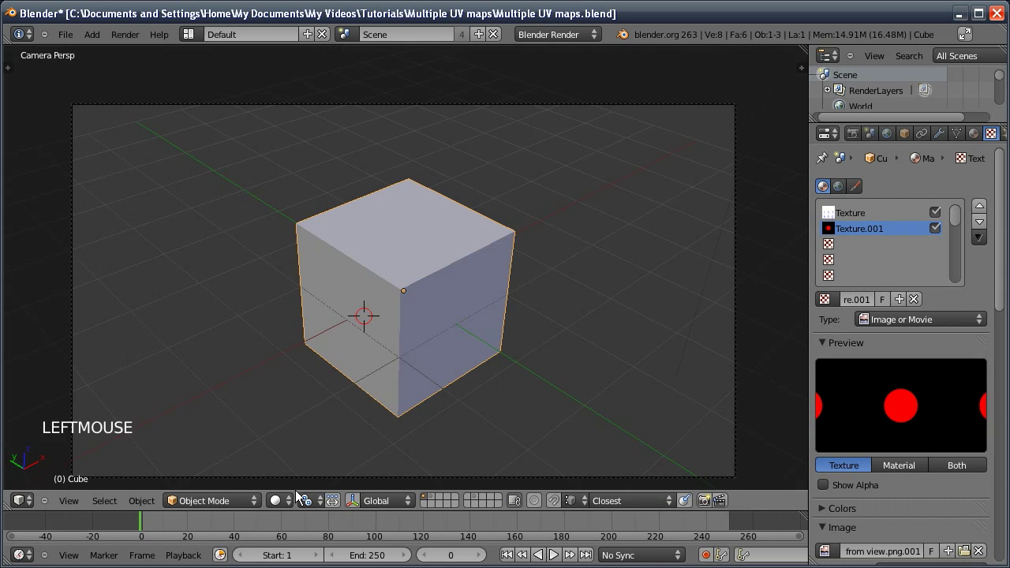
left_click(549, 32)
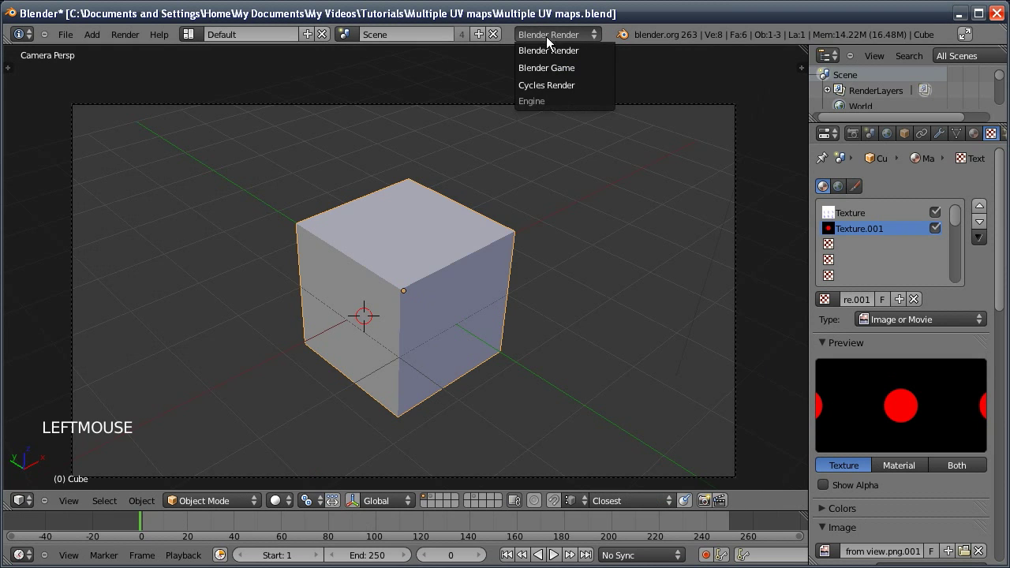
left_click(541, 83)
Step: Split the 3D view into two stacked areas and turn the upper one into a Node Editor
middle_click_drag(505, 292, 431, 314, "ctrl")
left_click_drag(7, 506, 22, 305)
left_click(23, 305)
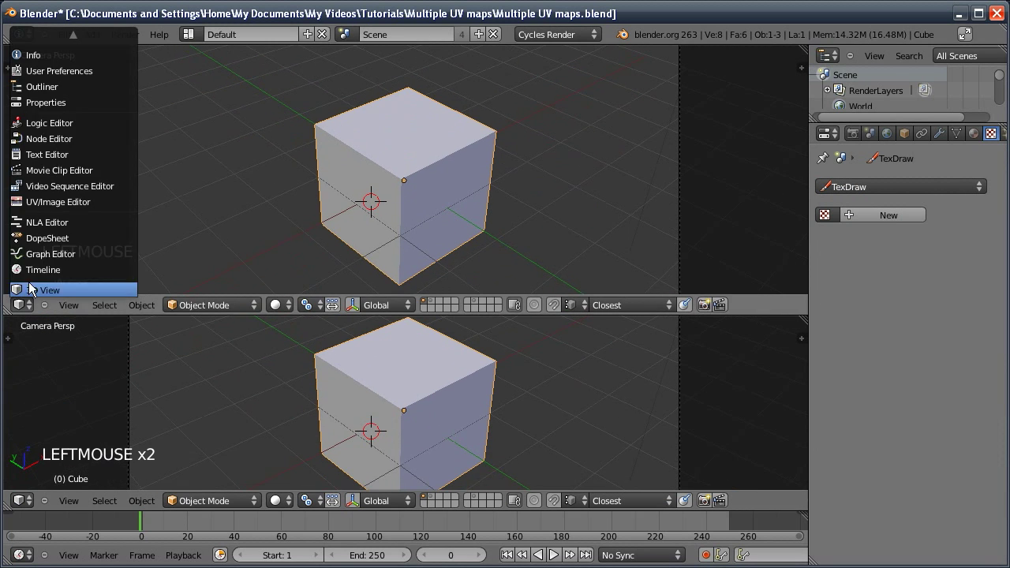
left_click(60, 140)
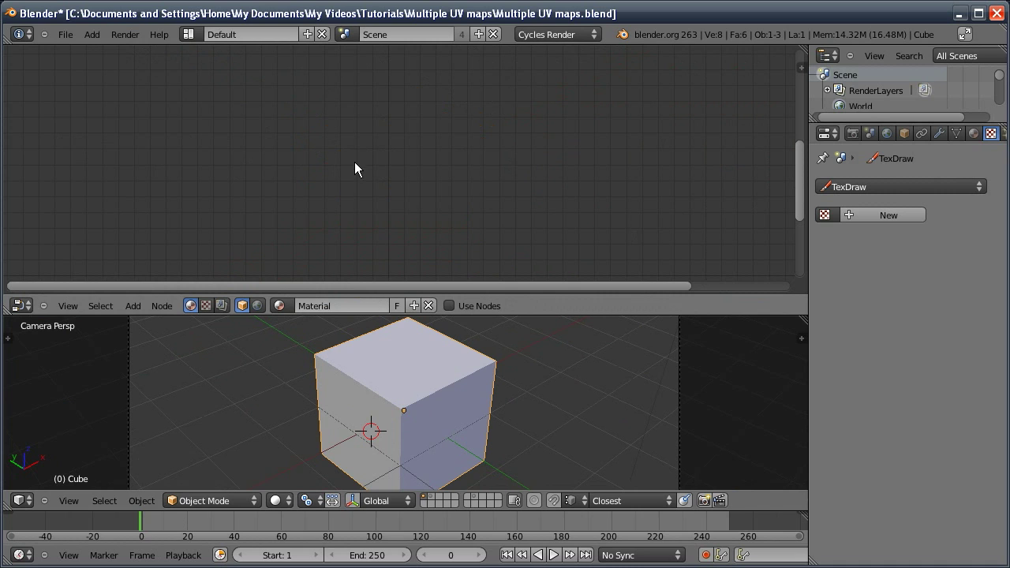
Step: Enable nodes for the cube's existing material
key("ctrl+minus")
key("ctrl+minus")
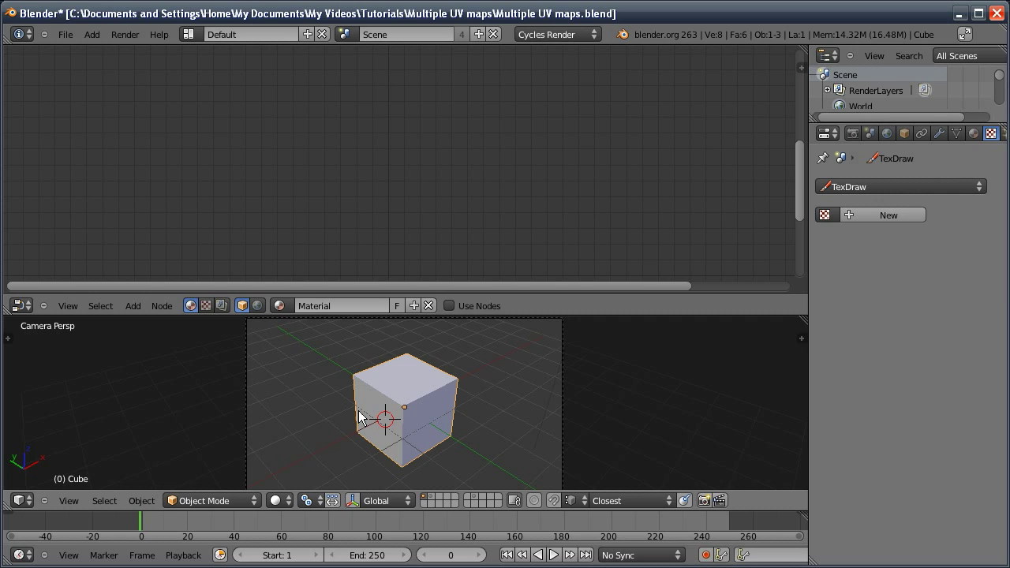
left_click(973, 133)
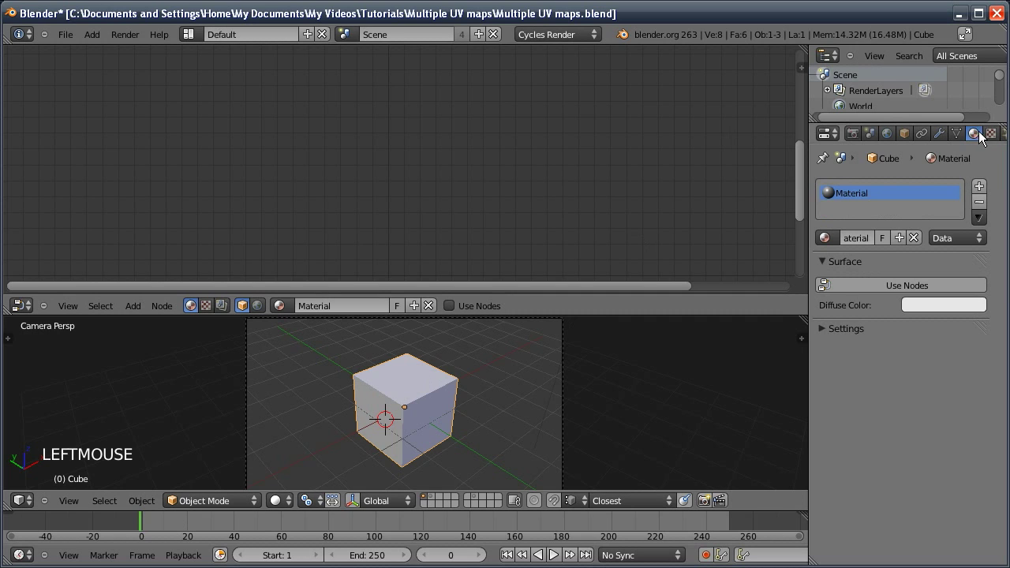
left_click(901, 284)
left_click(400, 102)
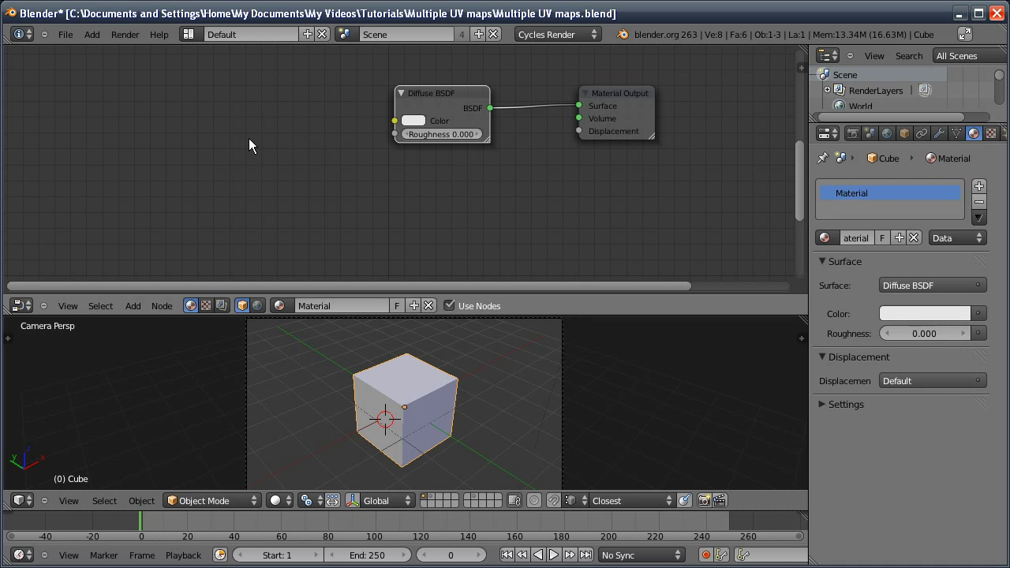
Step: Add an Image Texture node before the Diffuse BSDF and link its Color output to the shader's Color input
key("shift+a")
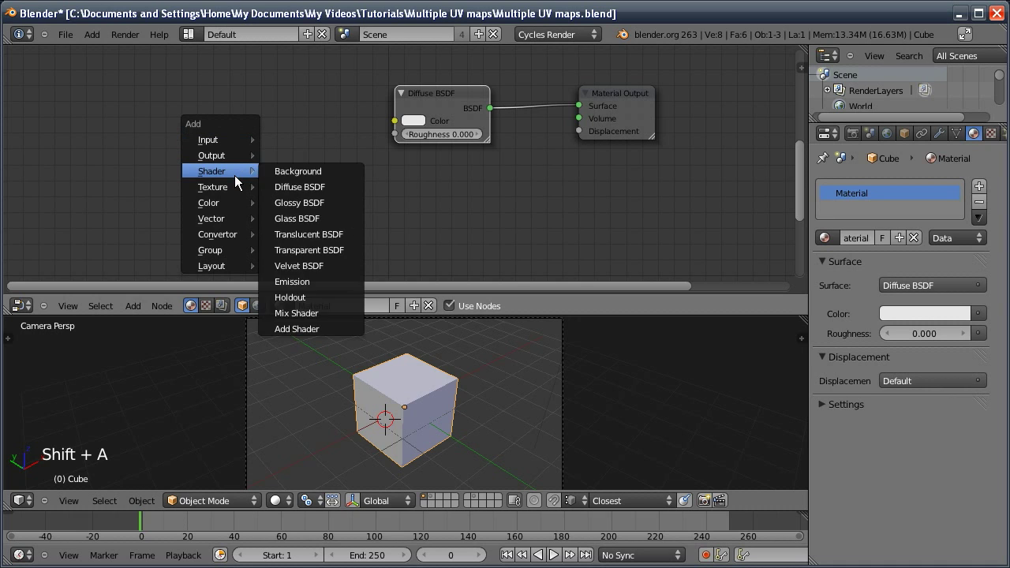
mouse_move(235, 187)
left_click(277, 187)
left_click(306, 174)
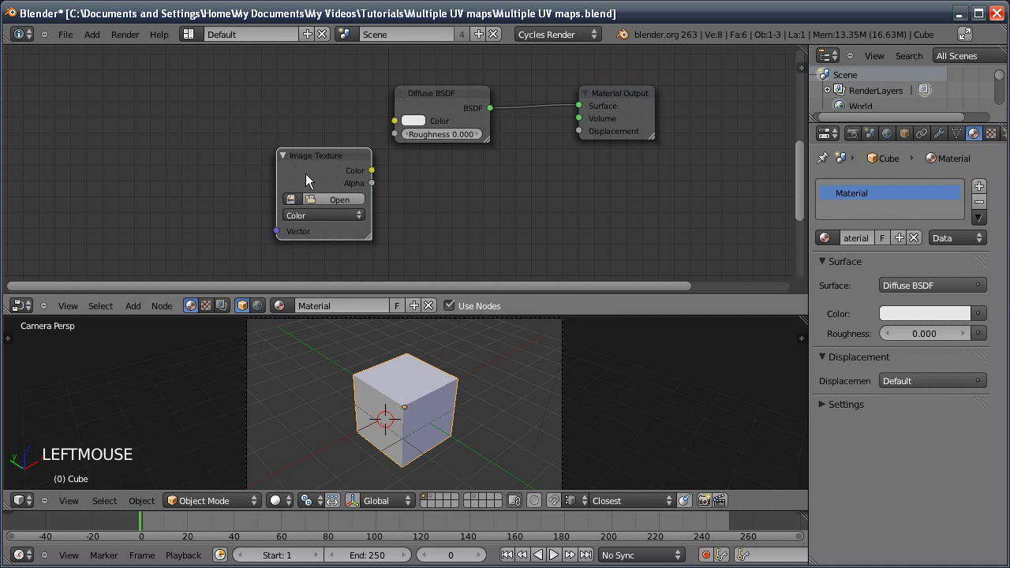
key("g")
left_click(276, 114)
left_click_drag(344, 113, 395, 121)
Step: Load Cube smart project.jpg into the Image Texture node
left_click(313, 142)
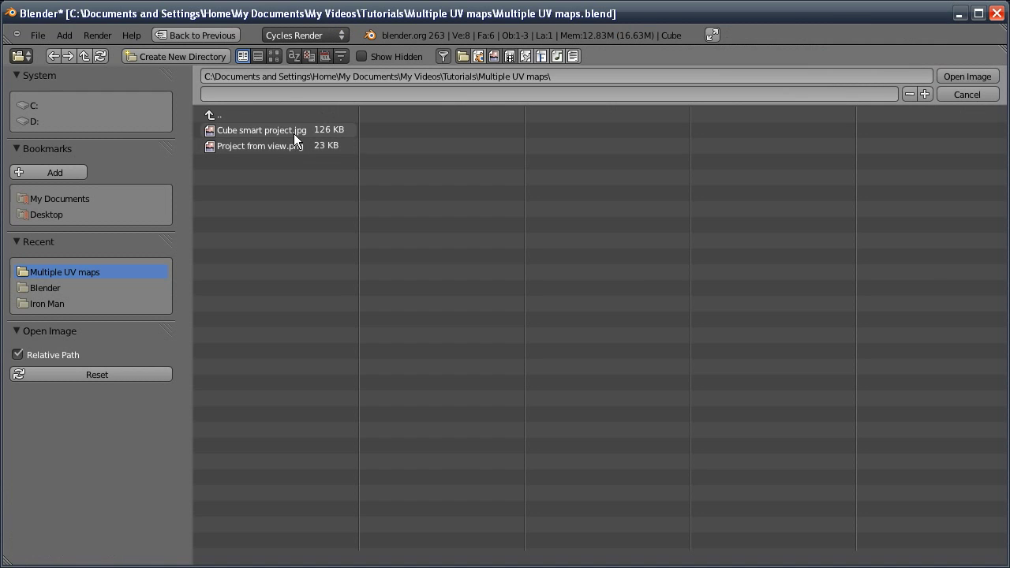
left_click(318, 132)
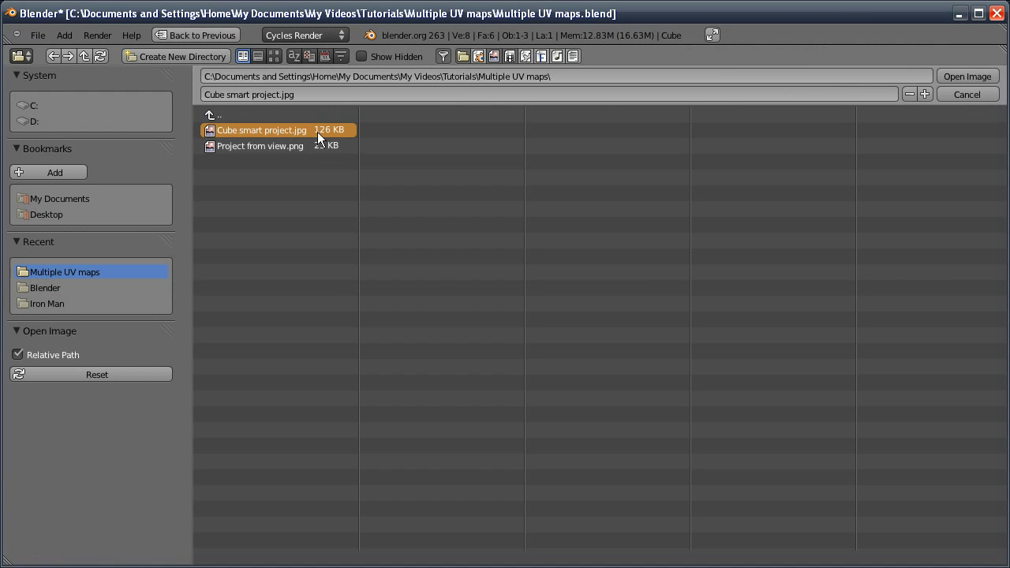
left_click(959, 77)
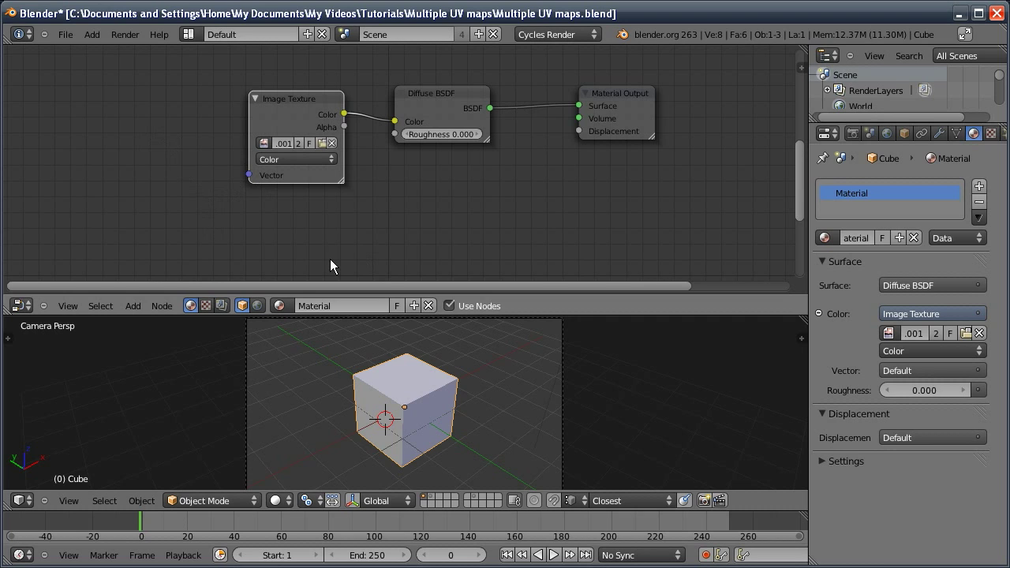
Step: Try feeding the Image Texture's Vector input from a Texture Coordinate node's UV output, and delete that node
key("shift+a")
mouse_move(186, 176)
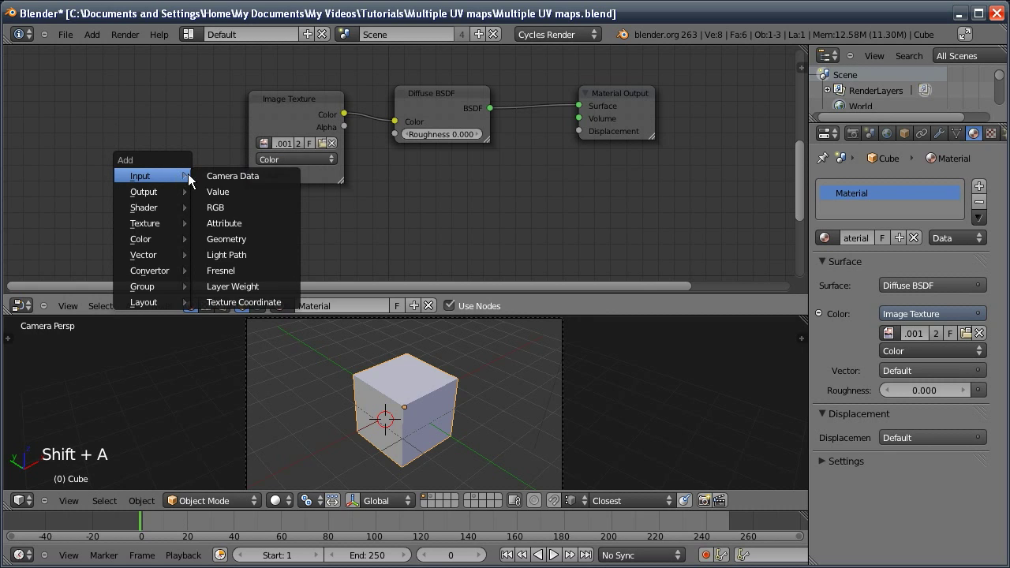
left_click(229, 300)
key("g")
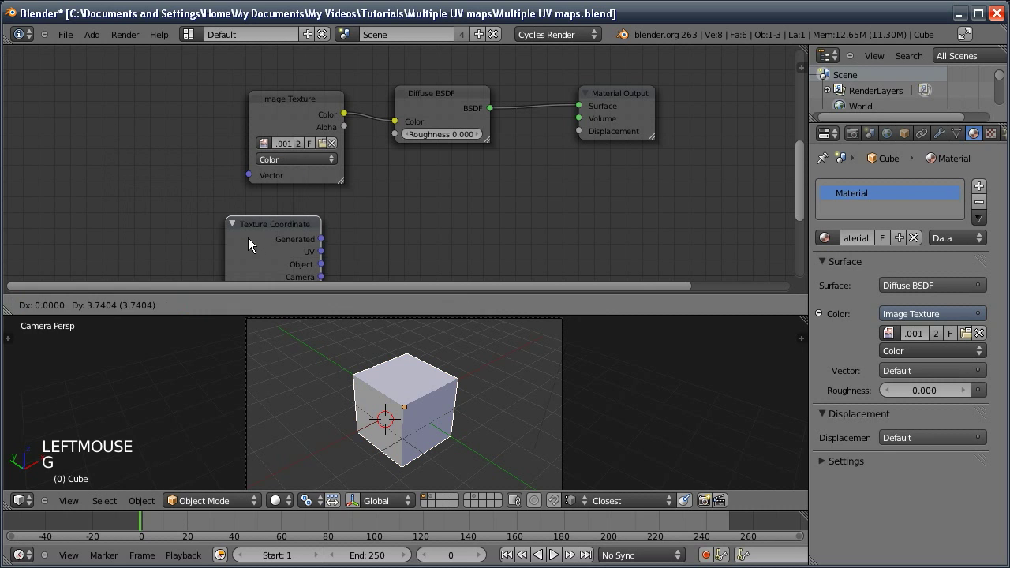
left_click(110, 127)
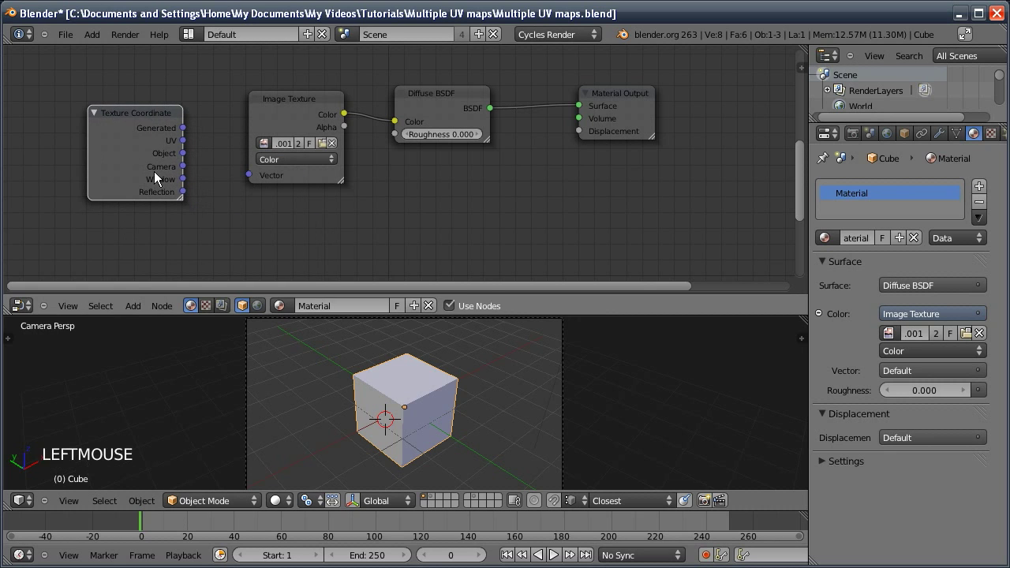
left_click_drag(183, 141, 249, 175)
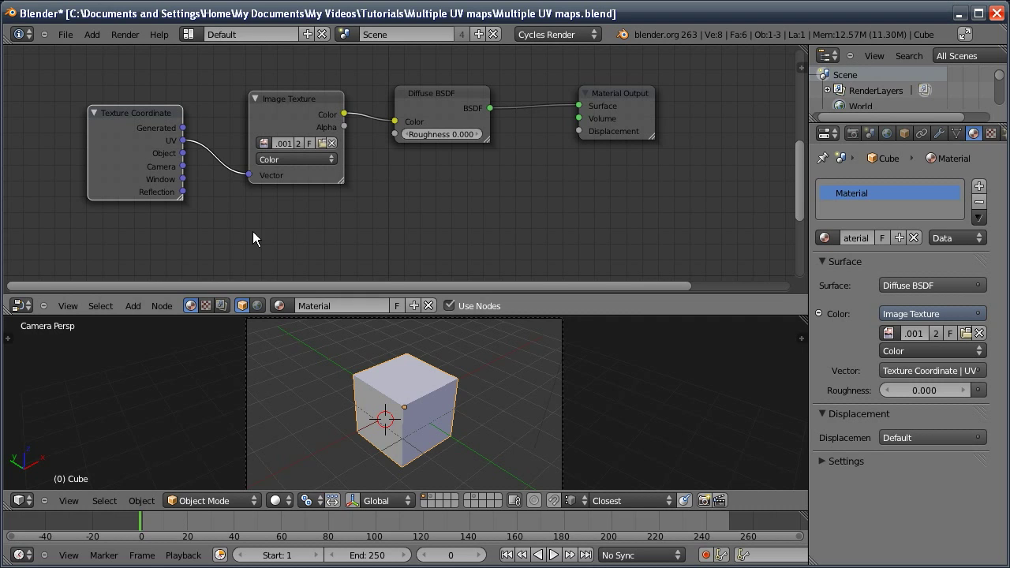
left_click(121, 148)
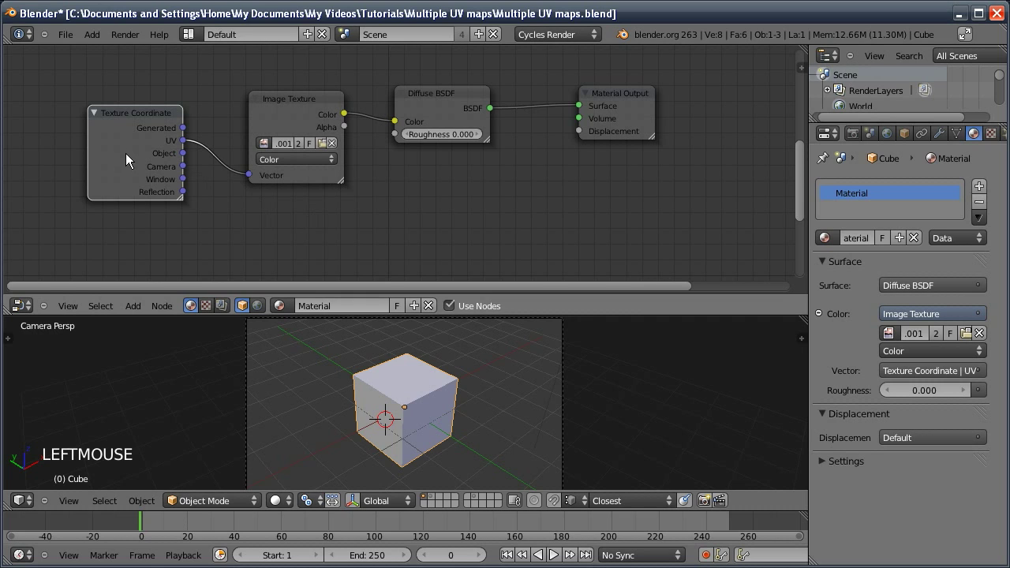
key("Delete")
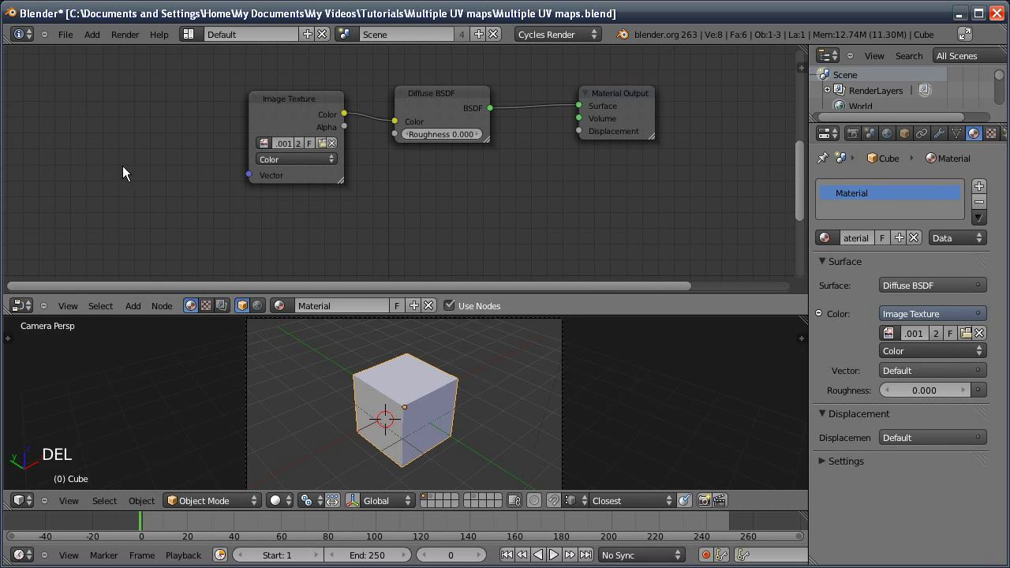
Step: Add an Attribute node before the Image Texture and link its Vector output to the texture's Vector input
key("shift+a")
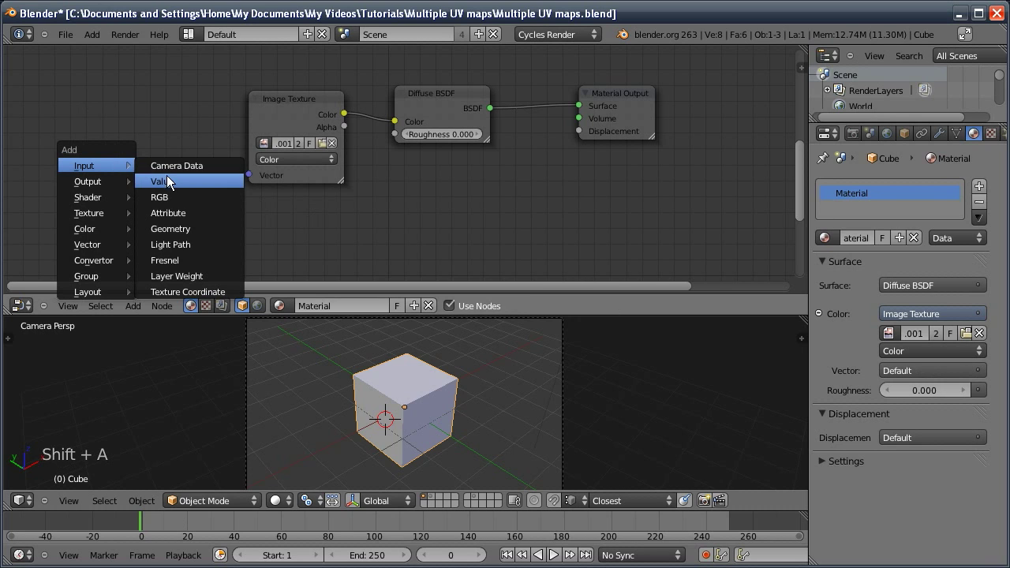
left_click(168, 213)
left_click(197, 200)
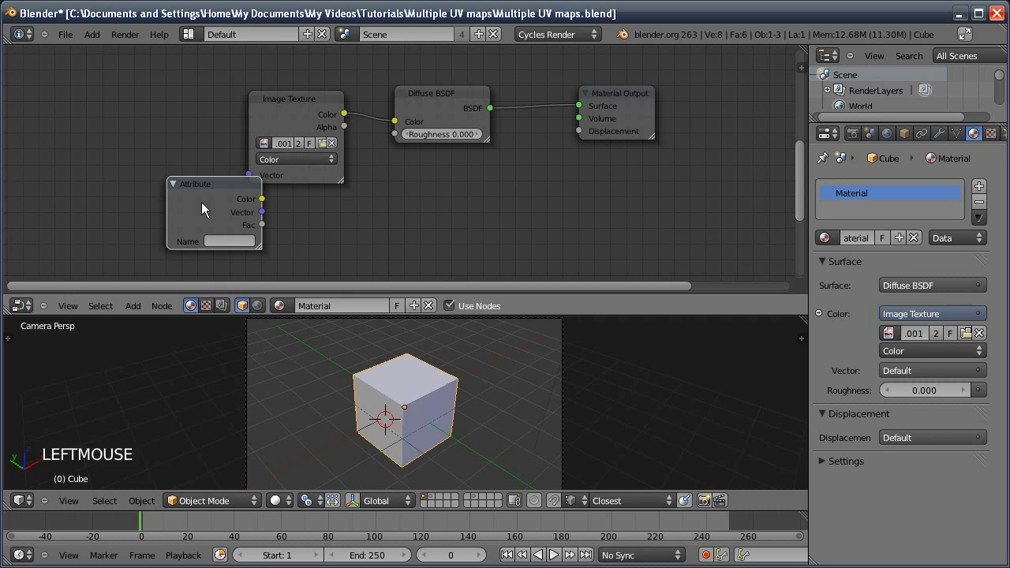
key("g")
left_click(141, 150)
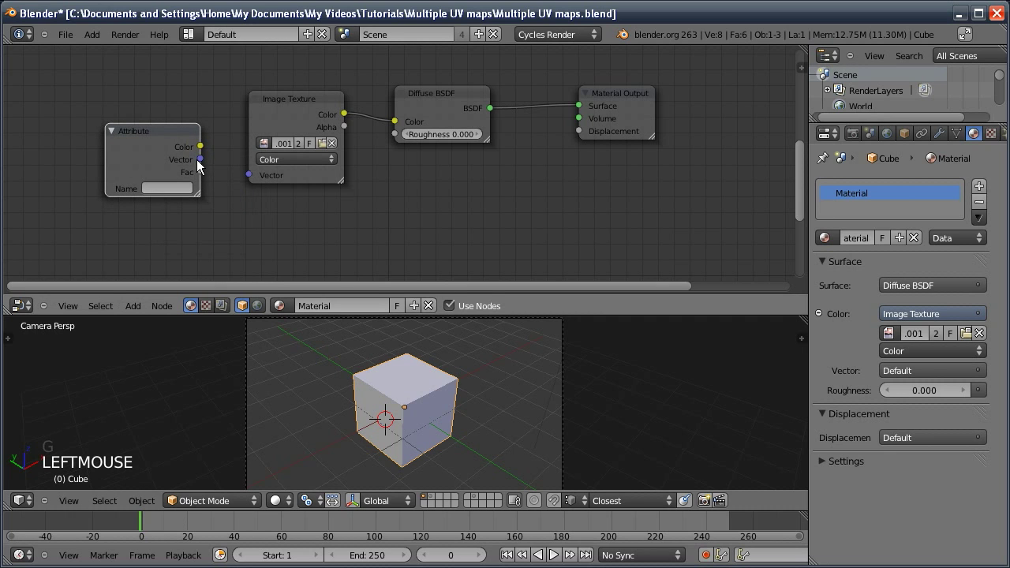
left_click(201, 163)
left_click_drag(201, 161, 249, 175)
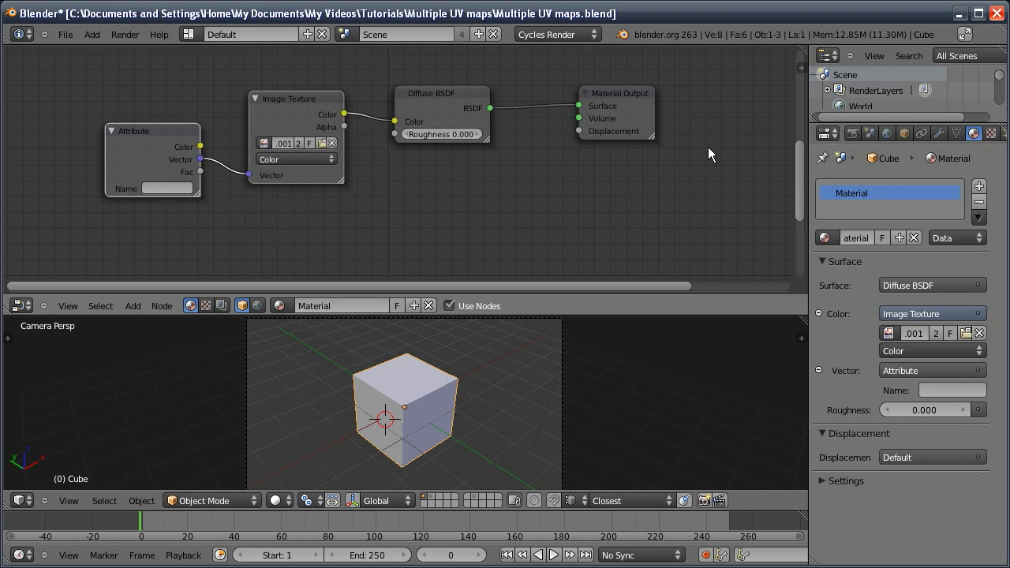
Step: Copy the first UV map's name, UVMap, into the Attribute node's Name
left_click(957, 134)
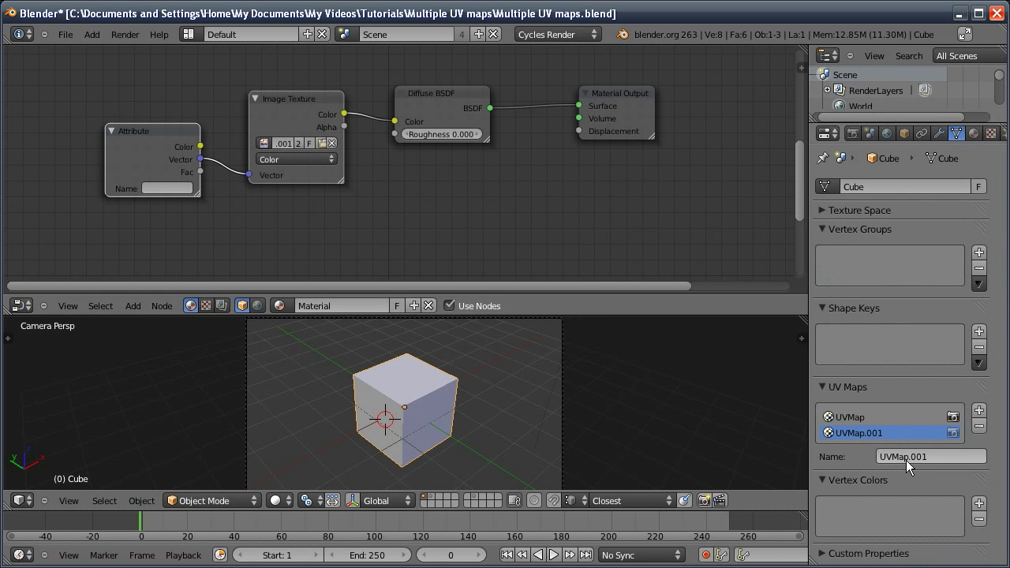
left_click(872, 416)
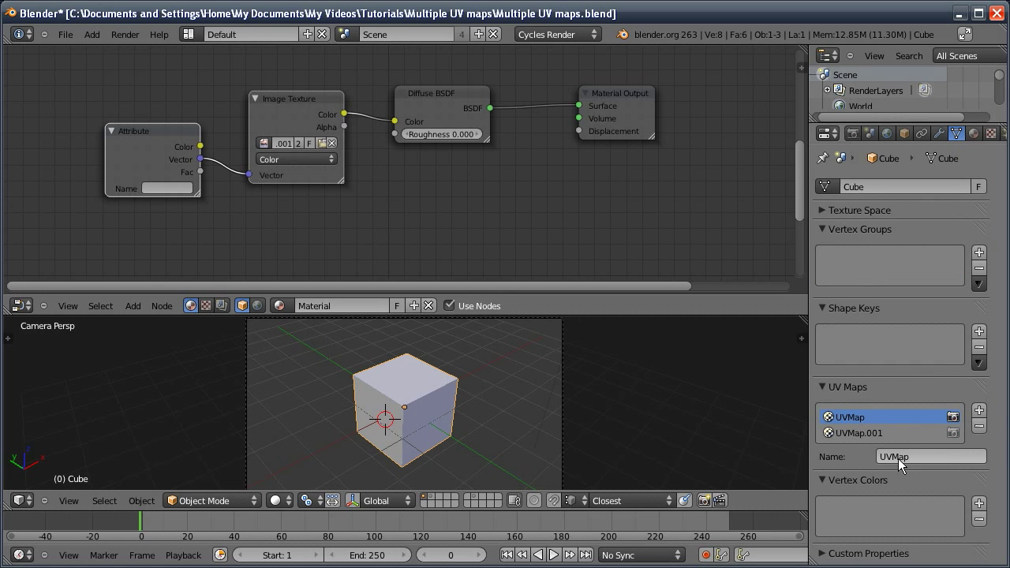
key("ctrl+c")
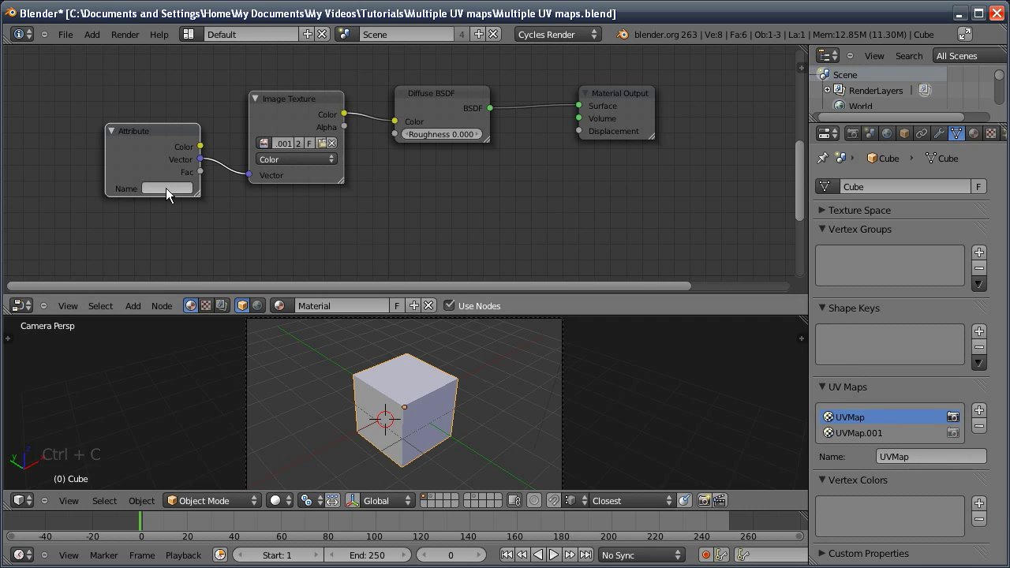
key("ctrl+v")
Step: Duplicate the Image Texture node below the original and load Project from view.png into the copy
middle_click_drag(313, 202, 309, 178, "shift")
left_click(275, 84)
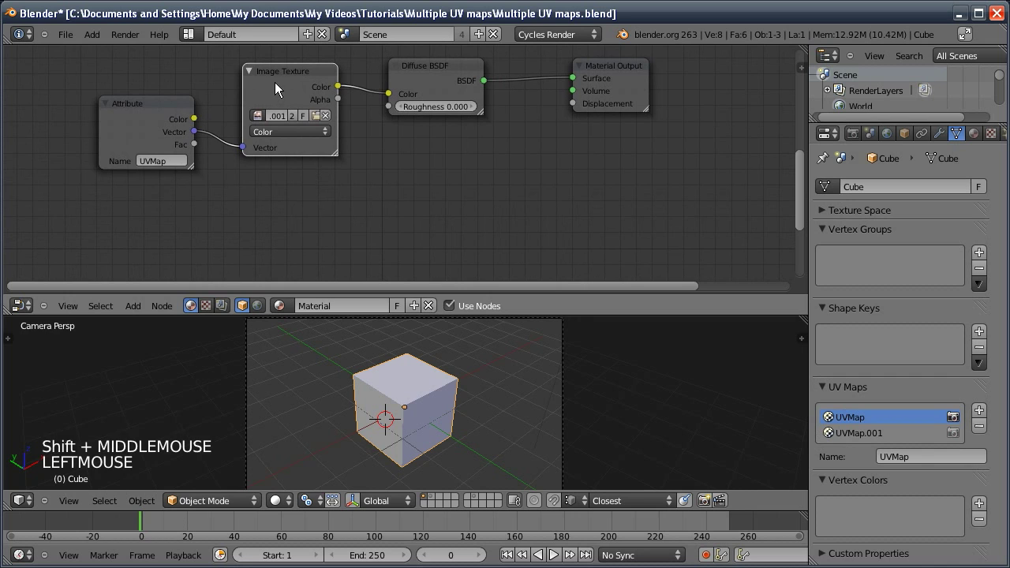
key("shift+d")
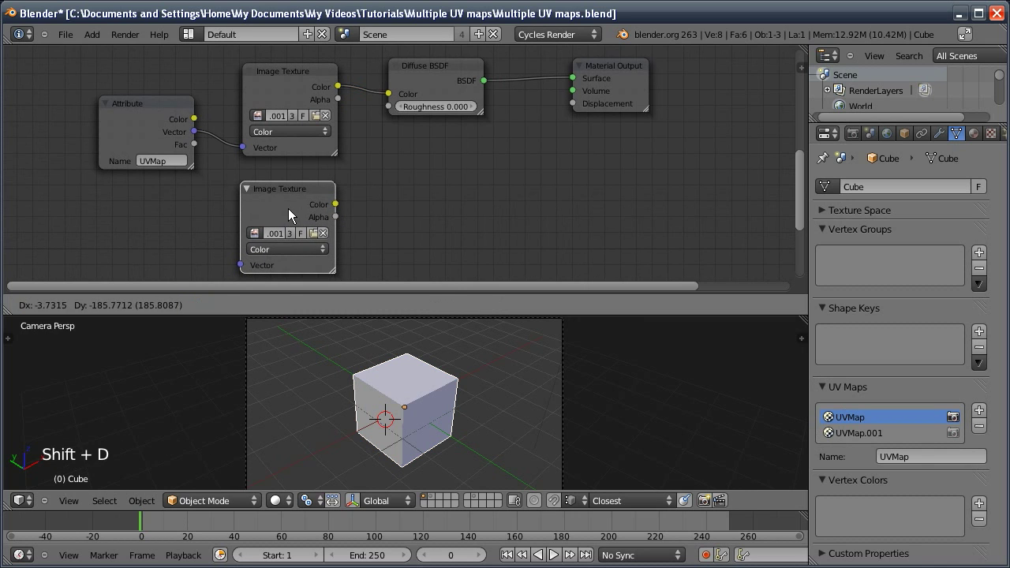
left_click(307, 232)
left_click(311, 233)
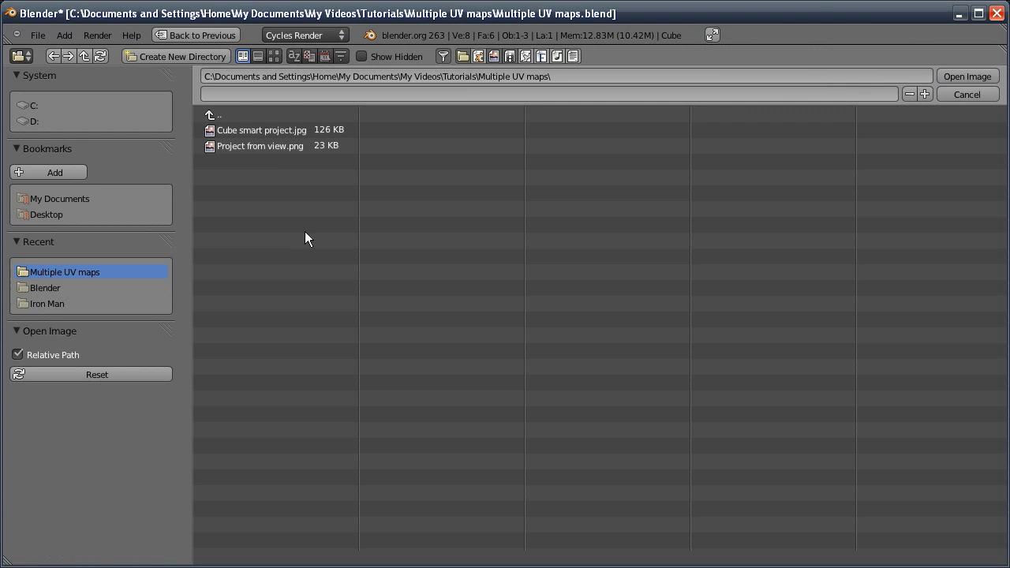
left_click(263, 146)
left_click(947, 76)
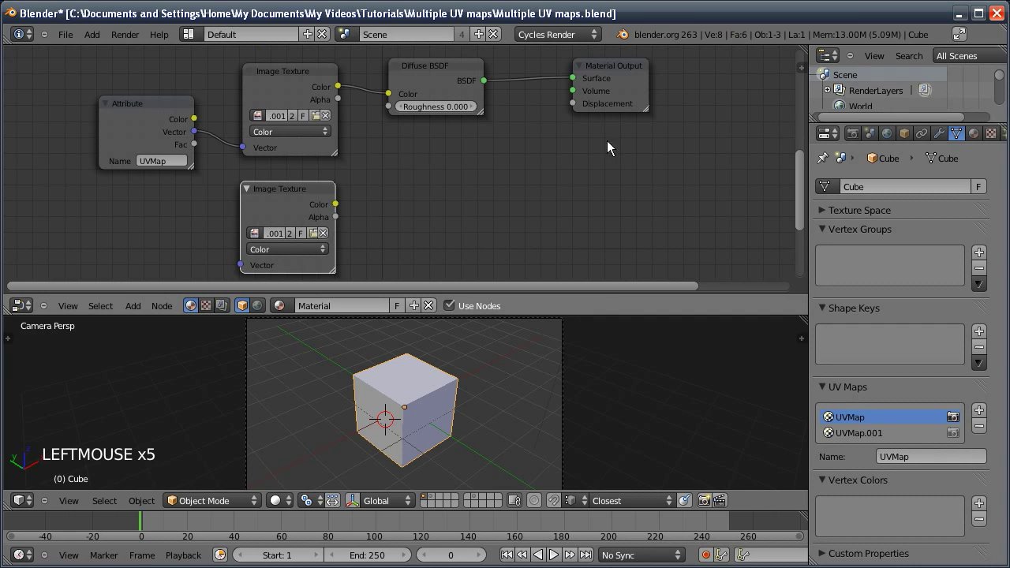
Step: Duplicate the Attribute node beside the second Image Texture and link its Vector output to that texture's Vector input
left_click(134, 124)
key("shift+d")
left_click(188, 235)
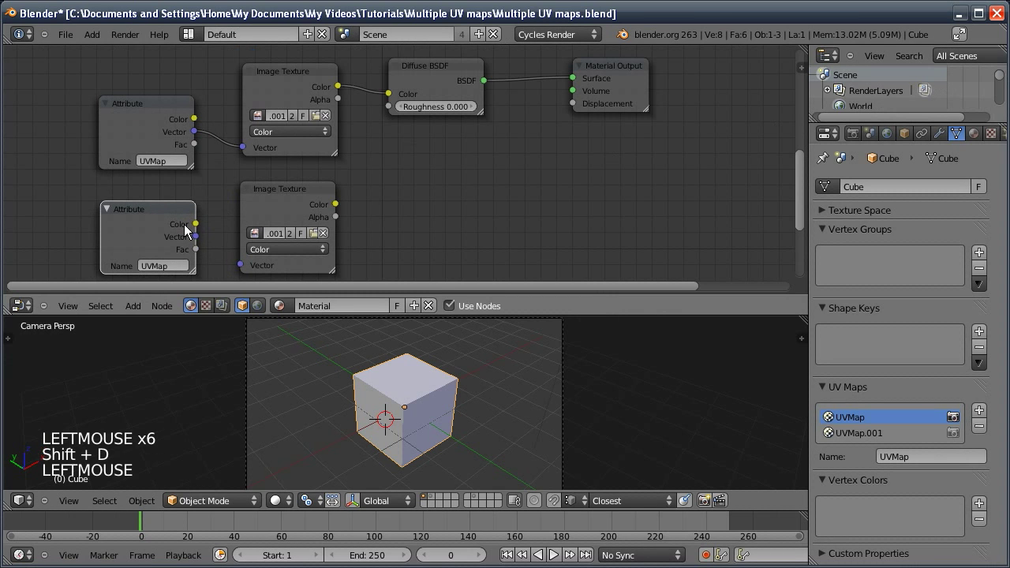
left_click_drag(195, 235, 240, 264)
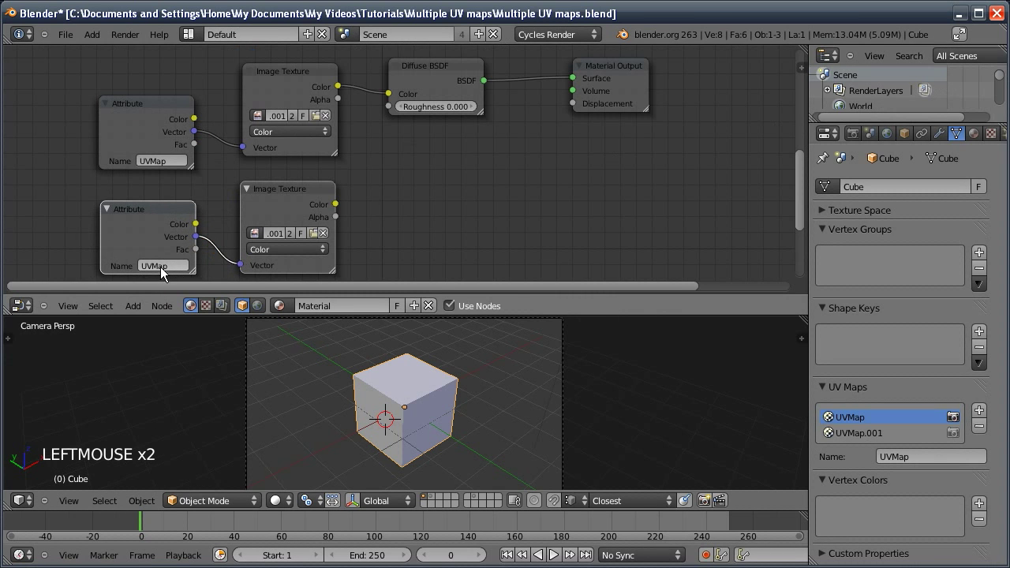
Step: Copy the second UV map's name, UVMap.001, into the duplicated Attribute node's Name
left_click(840, 433)
key("ctrl+c")
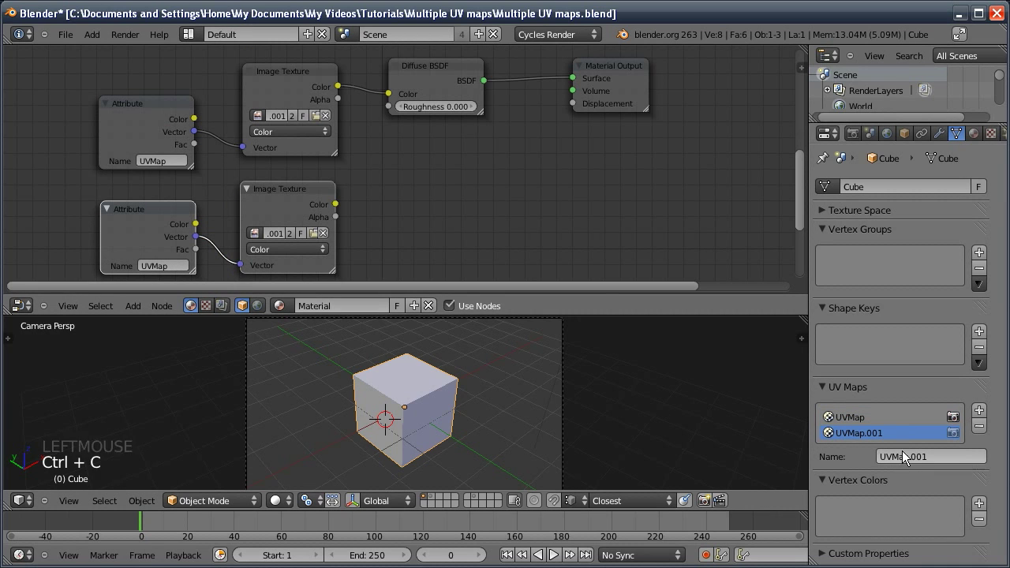
key("ctrl+v")
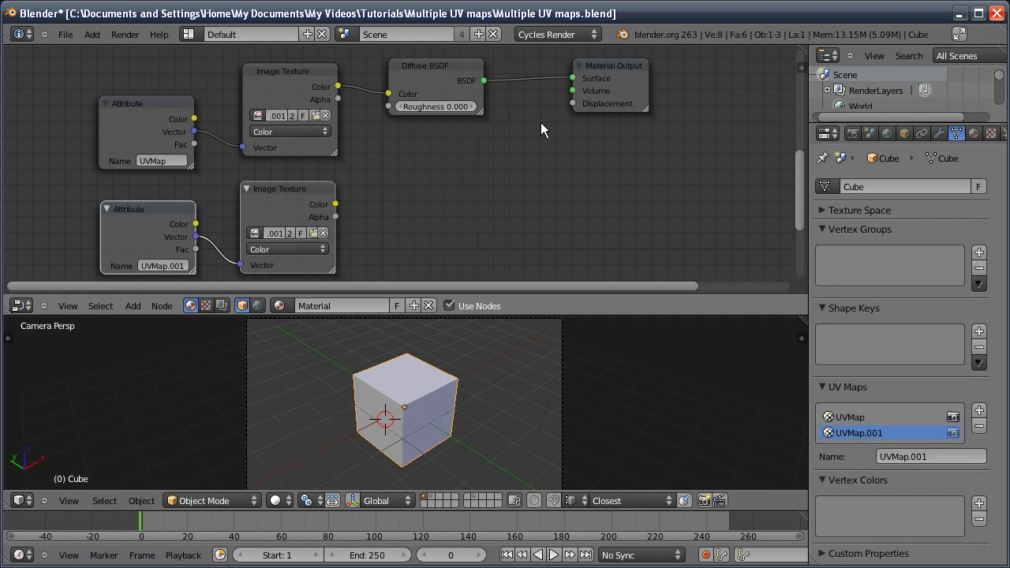
left_click(123, 136)
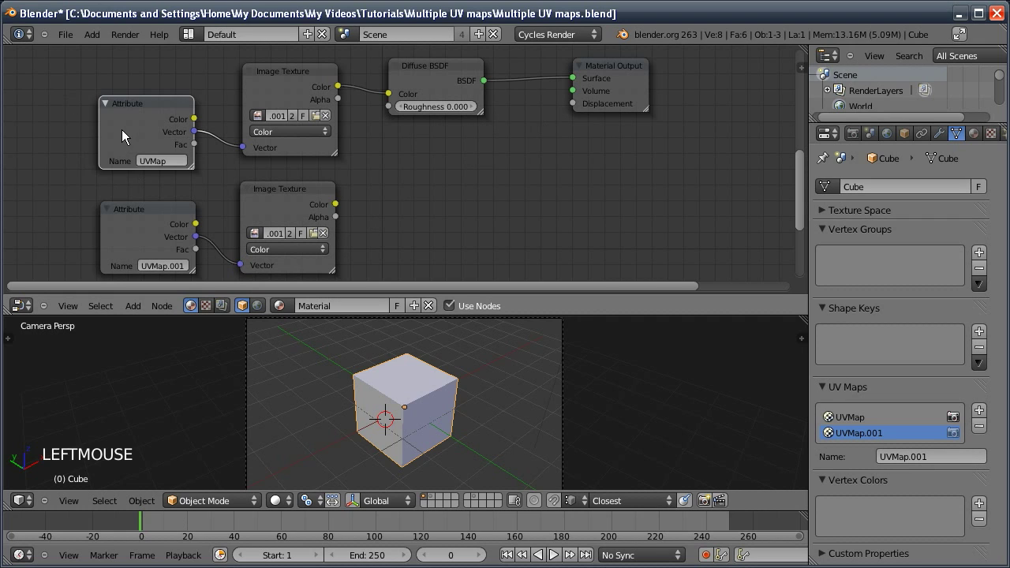
left_click(127, 225)
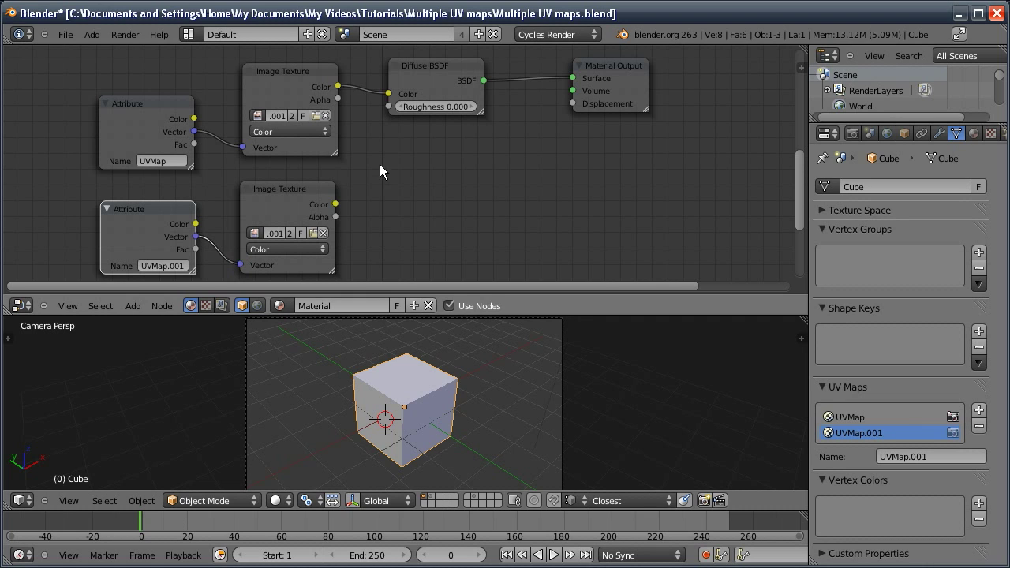
left_click(134, 131)
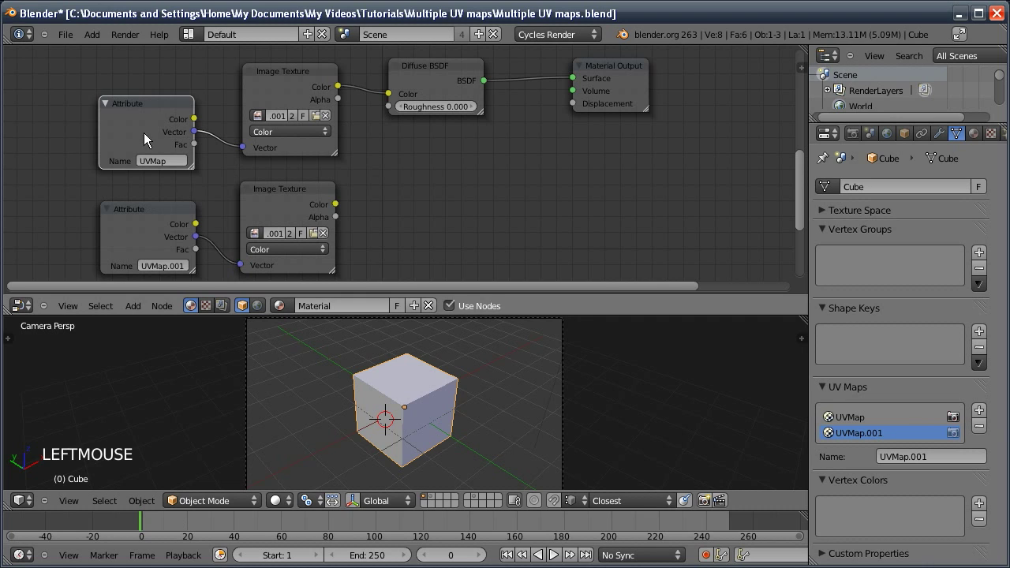